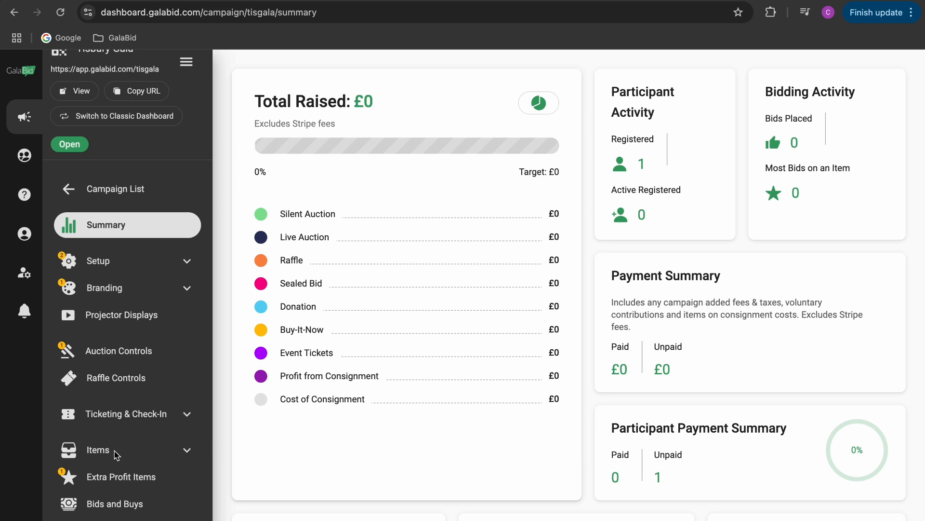
# - Start a new auction item in the campaign's item list with item code 1 and the name "Gift Basket"
pyautogui.click(98, 449)
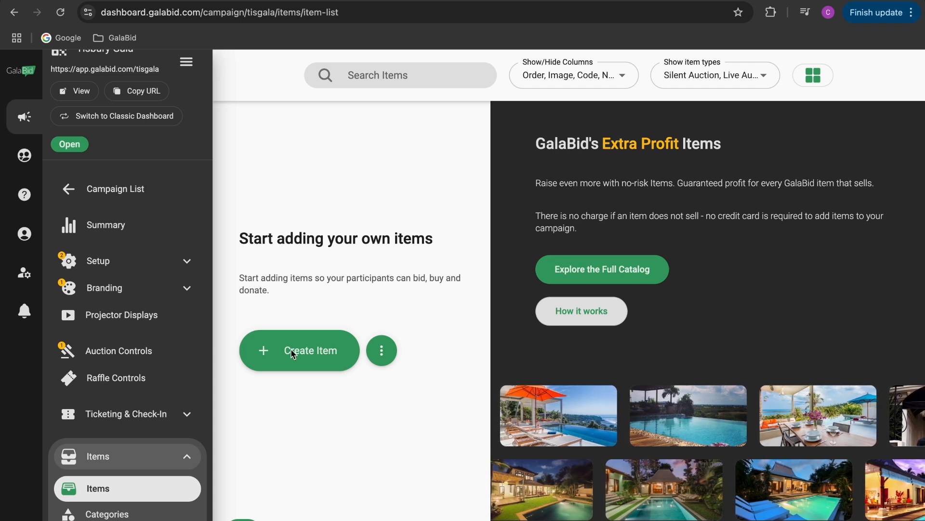
pyautogui.click(291, 351)
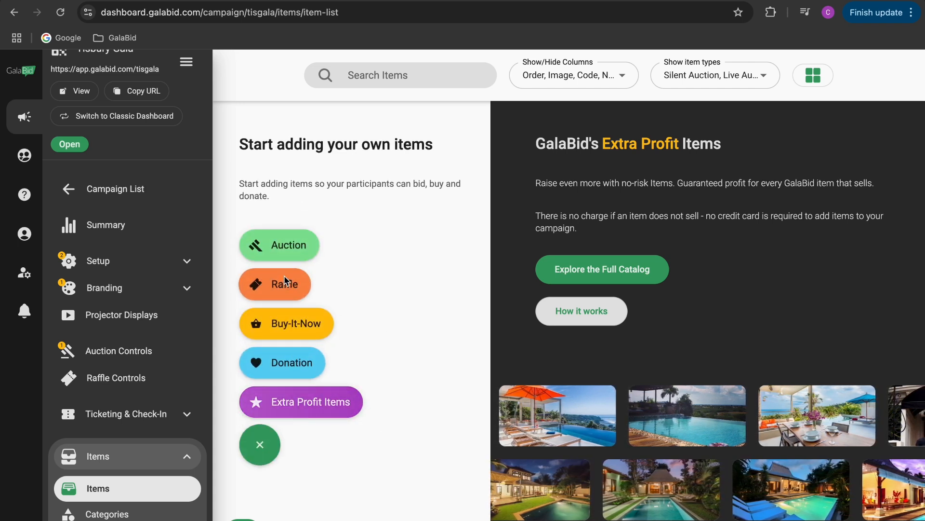
pyautogui.click(278, 244)
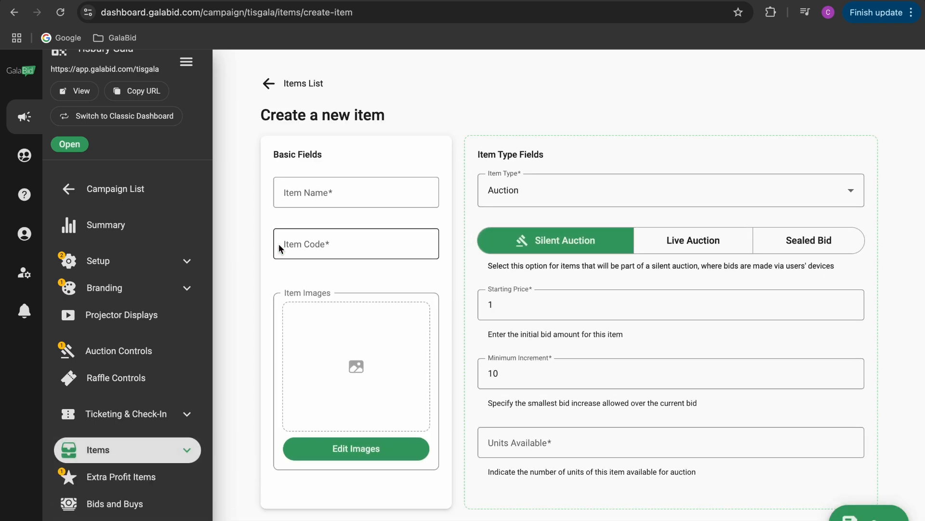
pyautogui.click(279, 244)
pyautogui.write('1')
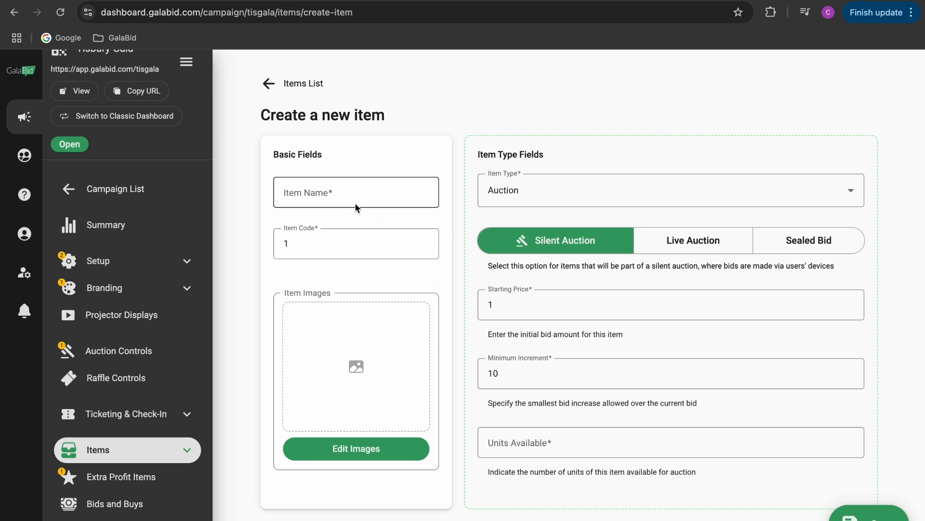
pyautogui.click(345, 193)
pyautogui.write('Gift Basket')
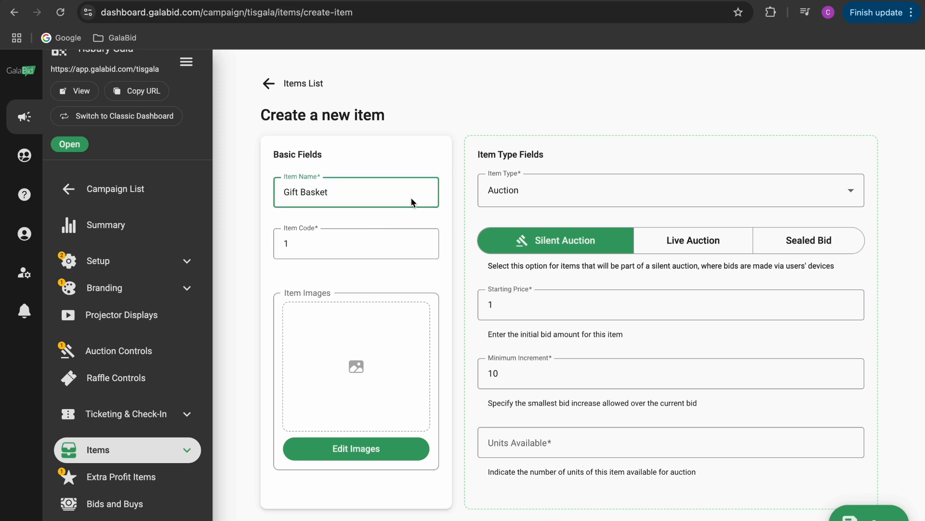
# - Try the item type choices, the Live Auction option with pre-bidding switched on and off, and the Sealed Bid option
pyautogui.click(584, 200)
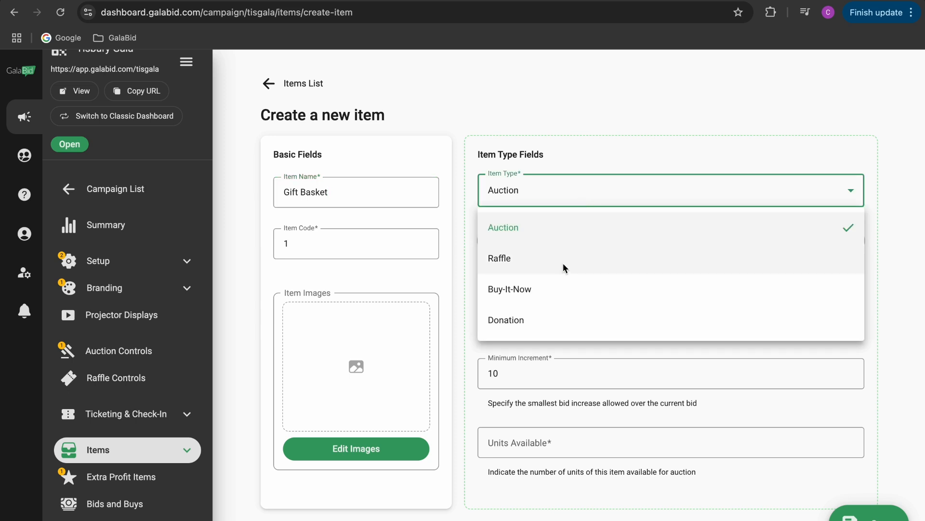
pyautogui.click(597, 152)
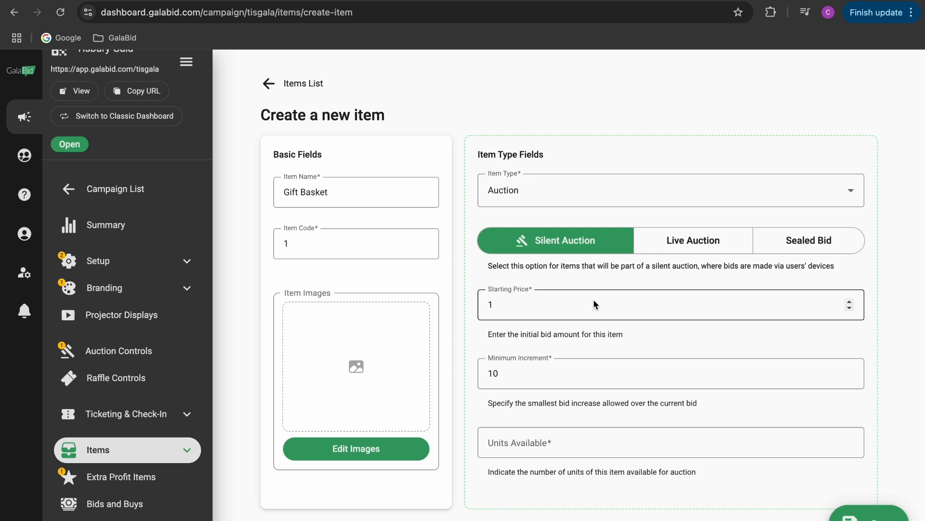
pyautogui.click(674, 240)
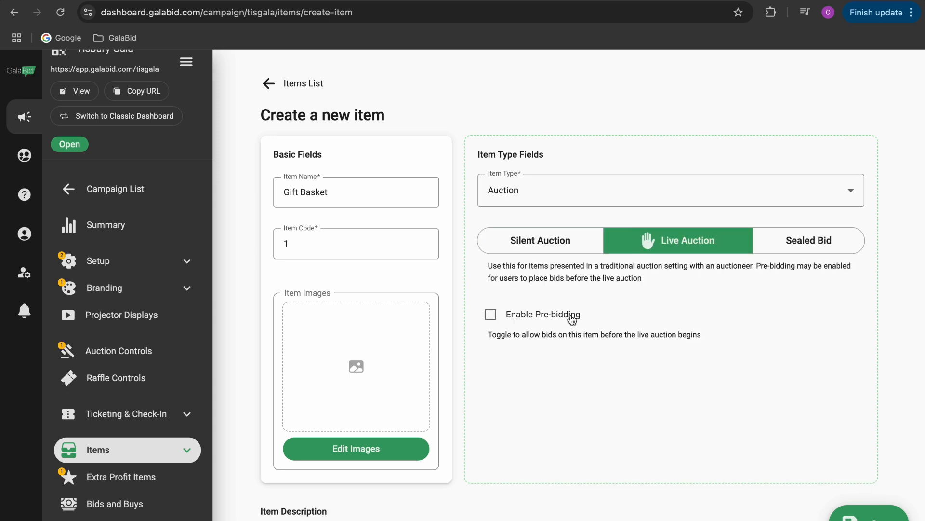
pyautogui.click(492, 315)
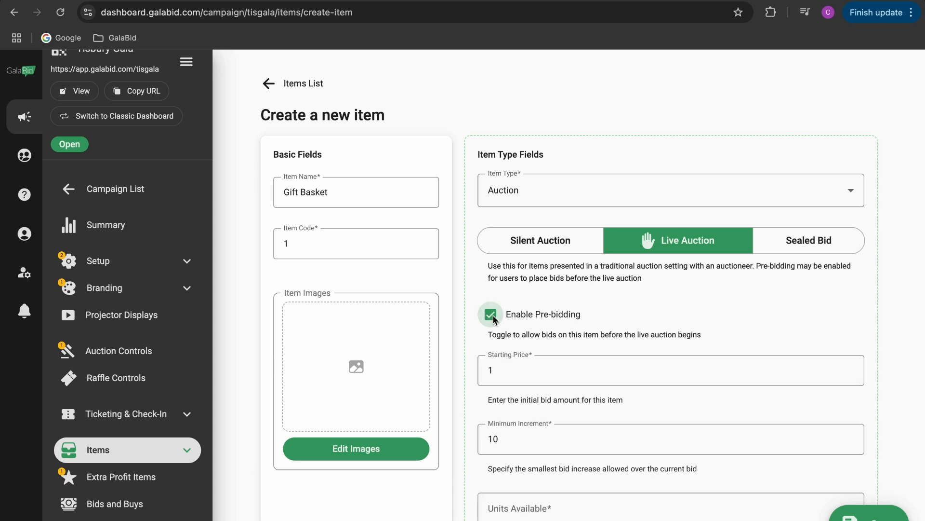
pyautogui.scroll(-2, 493, 315)
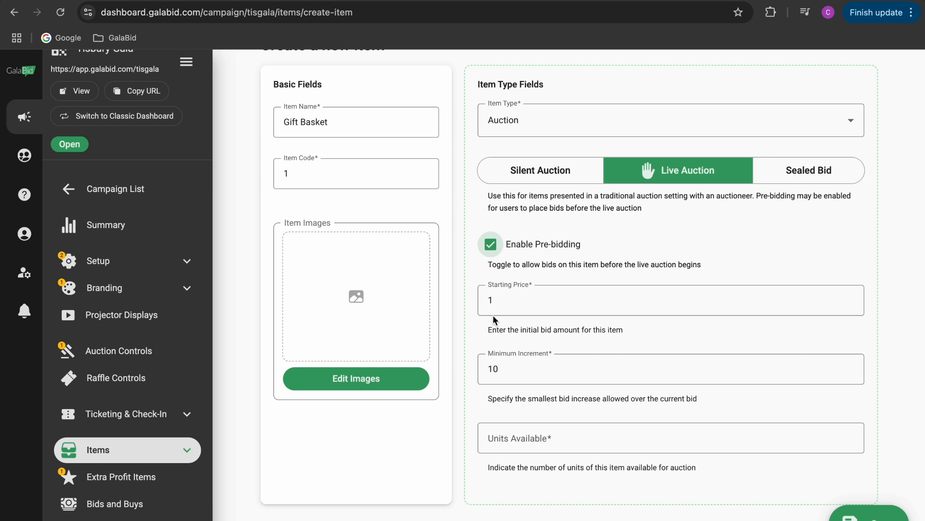
pyautogui.click(489, 246)
pyautogui.click(802, 171)
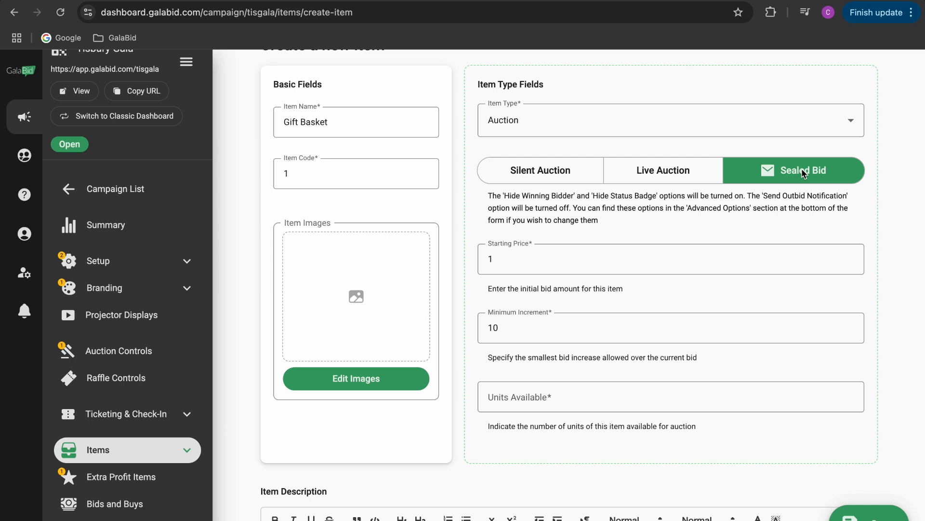
# - Make the item a Silent Auction with a starting price of 50, a minimum increment of 20 and 1 unit available
pyautogui.click(543, 178)
pyautogui.click(533, 225)
pyautogui.press('BackSpace')
pyautogui.write('50')
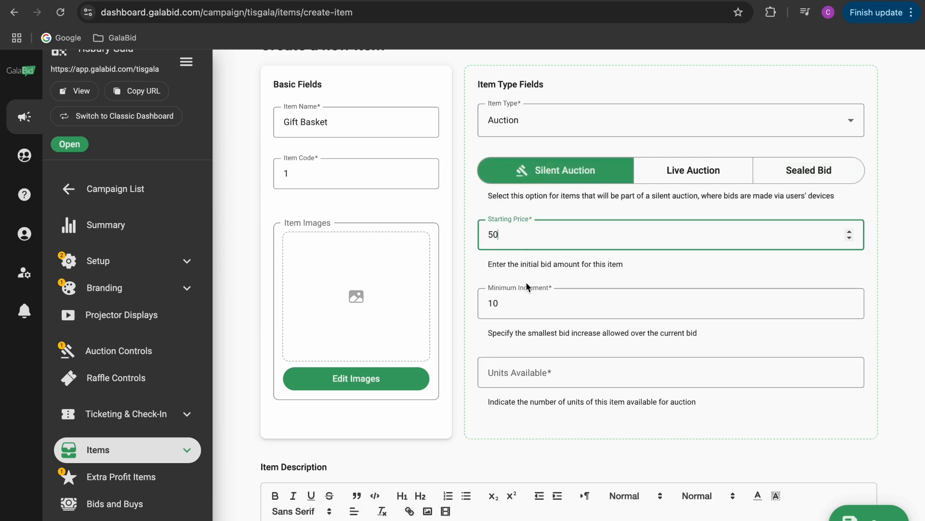
pyautogui.click(506, 304)
pyautogui.press('BackSpace')
pyautogui.press('BackSpace')
pyautogui.write('20')
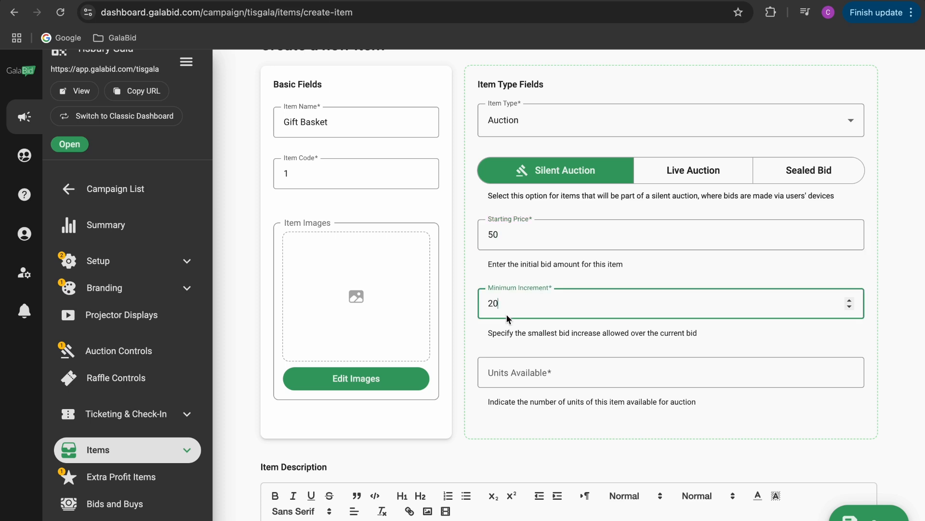
pyautogui.click(508, 372)
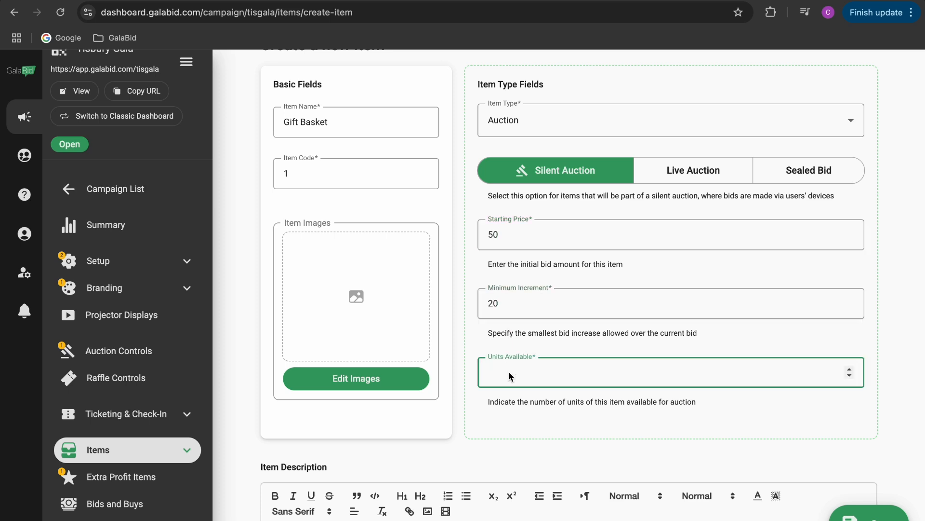
pyautogui.write('1')
pyautogui.click(501, 430)
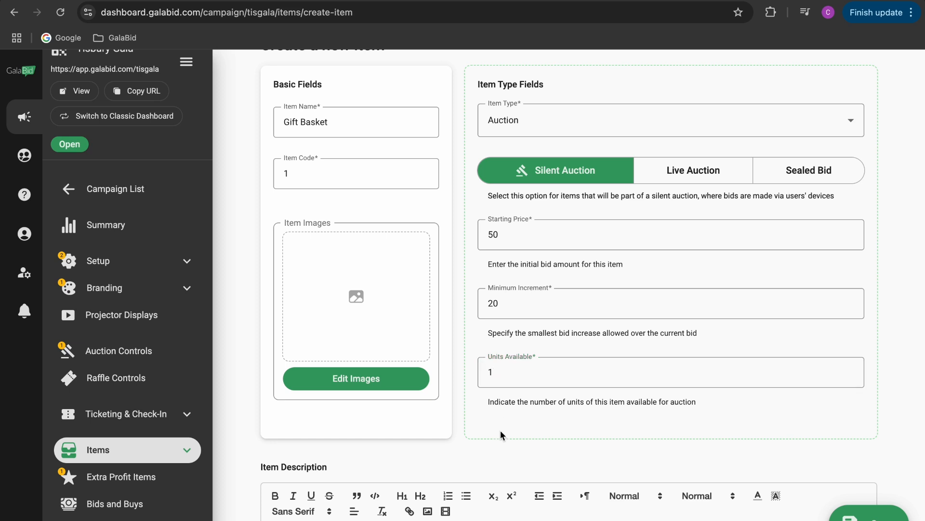
# - Add the gift basket photo as the item image, cropping its edges slightly, and save it
pyautogui.click(343, 287)
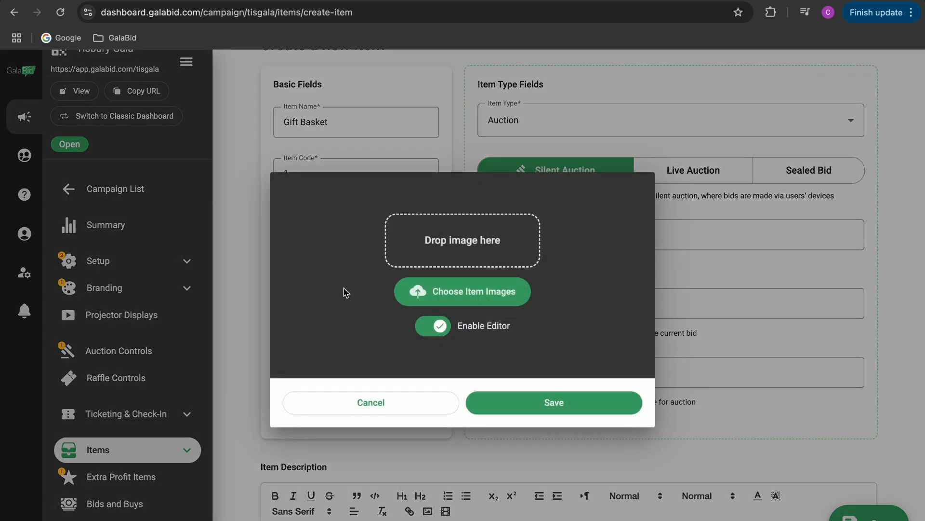
pyautogui.click(456, 290)
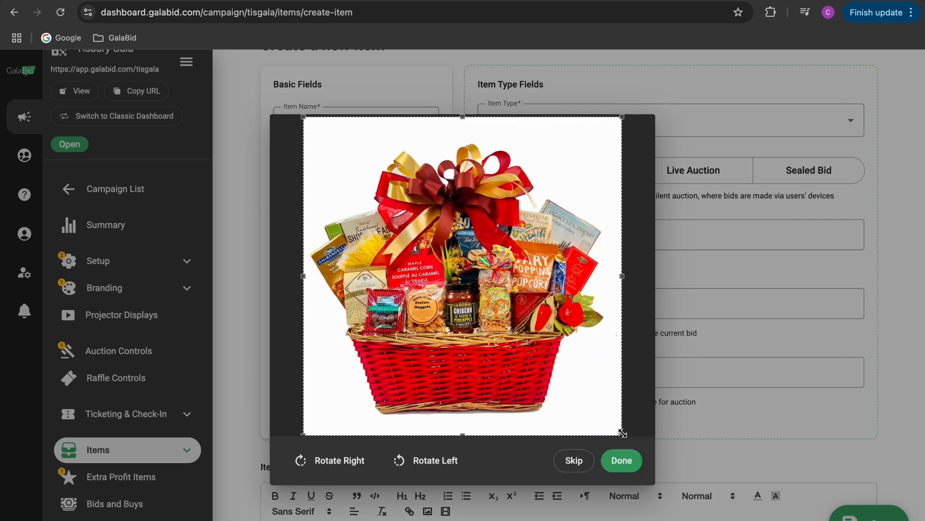
pyautogui.moveTo(621, 433)
pyautogui.mouseDown()
pyautogui.moveTo(602, 414)
pyautogui.moveTo(614, 424)
pyautogui.mouseUp()
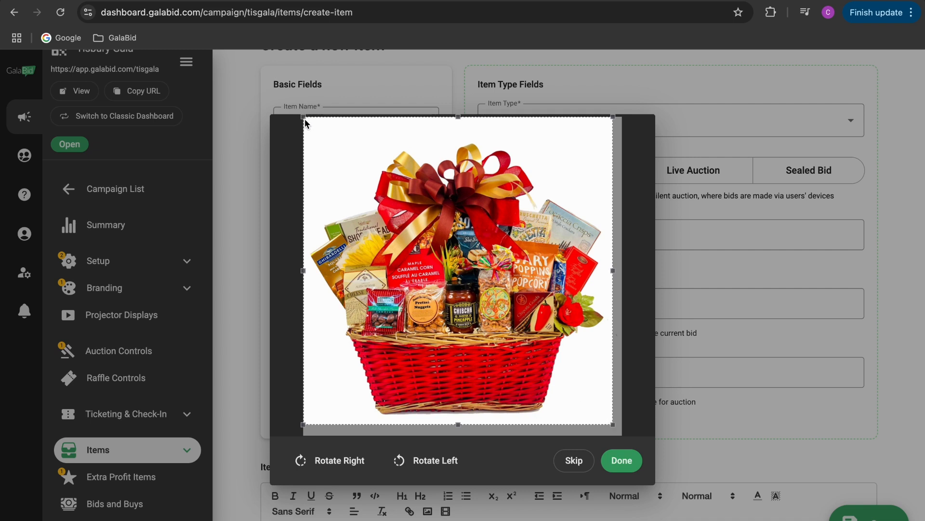
pyautogui.moveTo(305, 119); pyautogui.dragTo(309, 134)
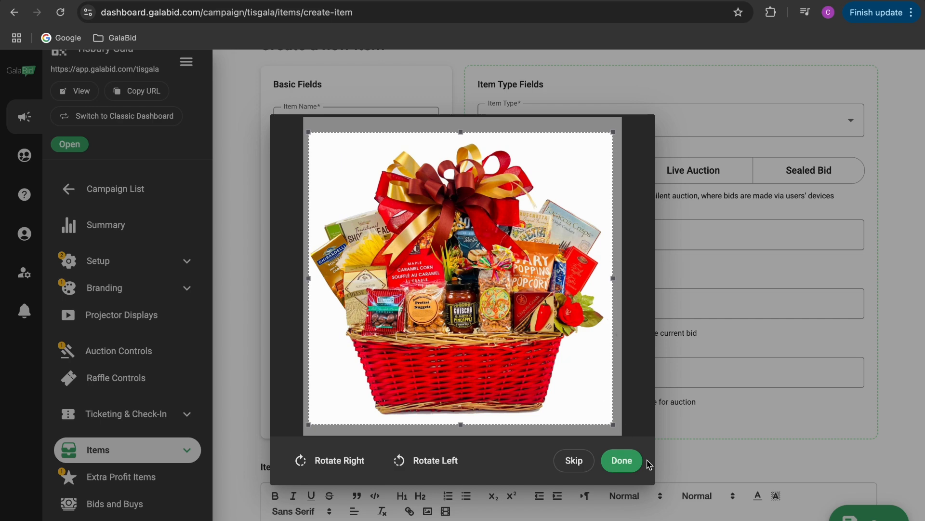
pyautogui.click(628, 463)
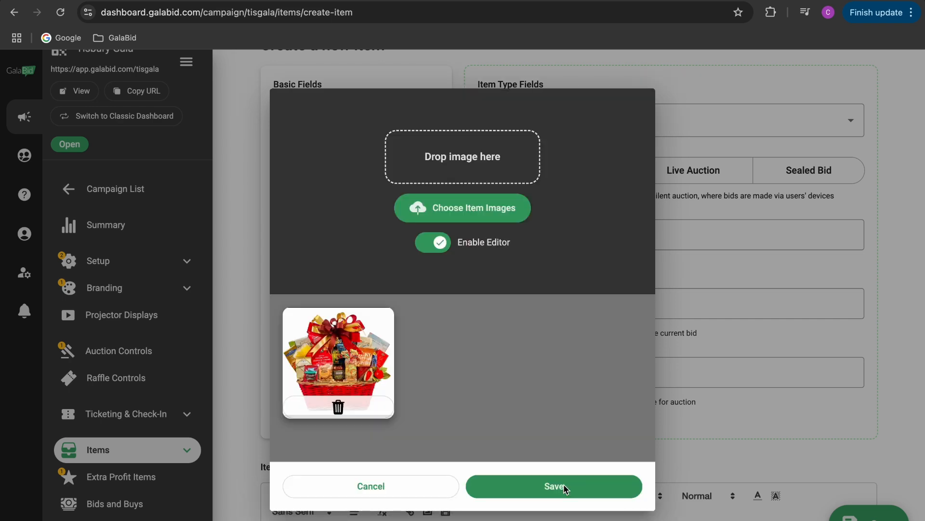
pyautogui.click(567, 490)
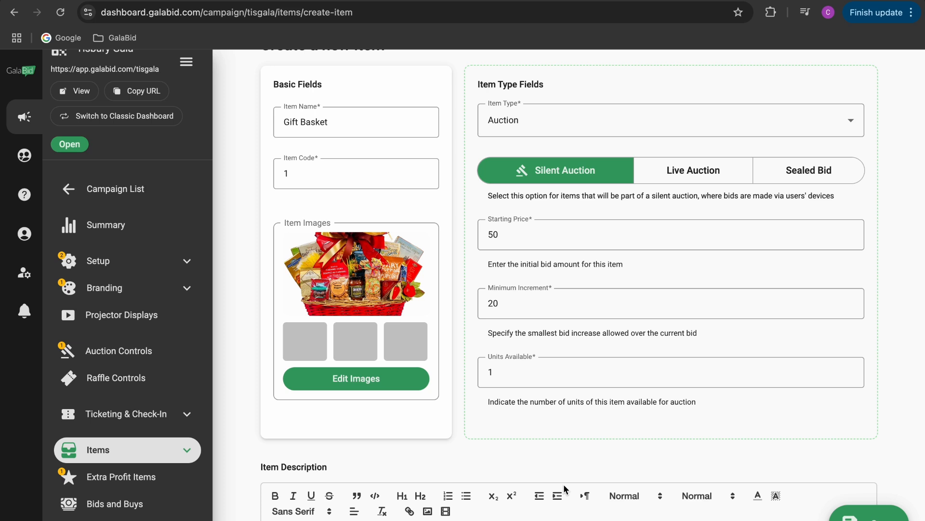
# - Enter the item description "Gift Basket with a variety of snacks for a night in." and save the item
pyautogui.scroll(-4, 561, 455)
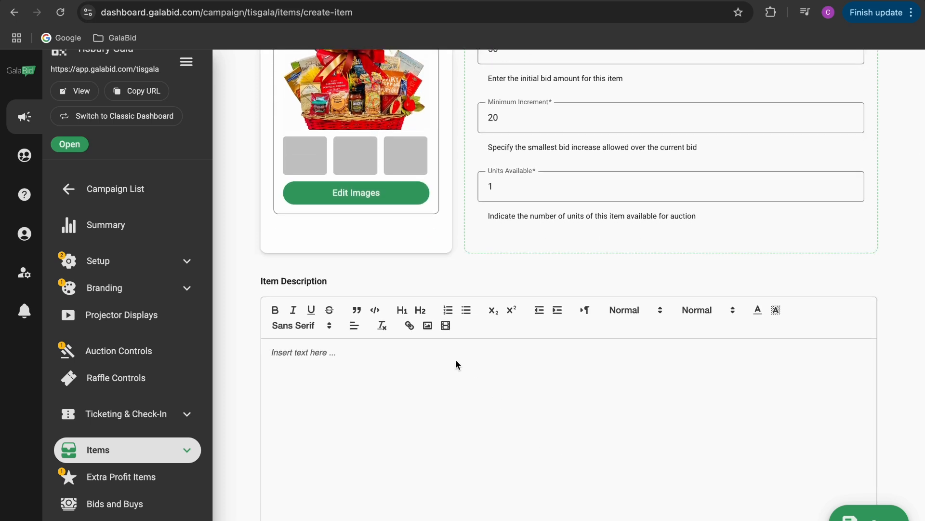
pyautogui.click(455, 360)
pyautogui.write('Gift Basket with a variety of snacks for a night in.')
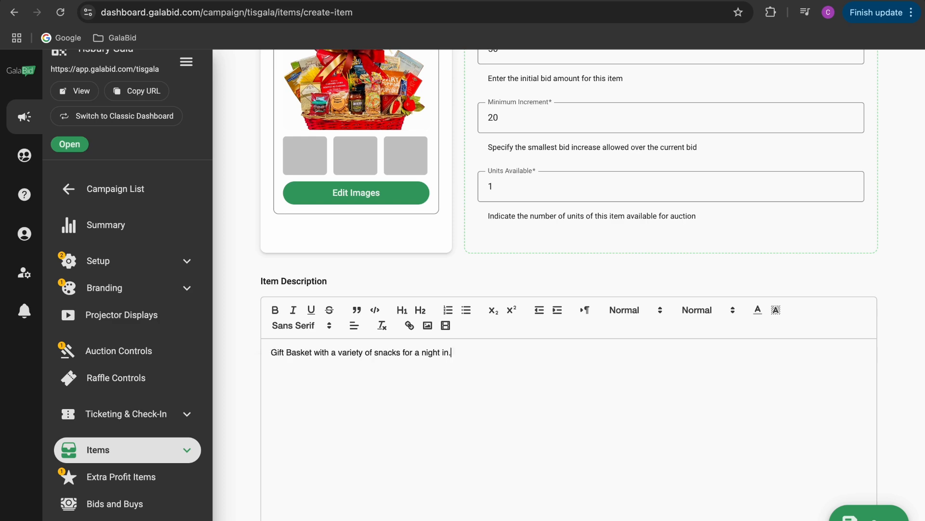
pyautogui.click(863, 514)
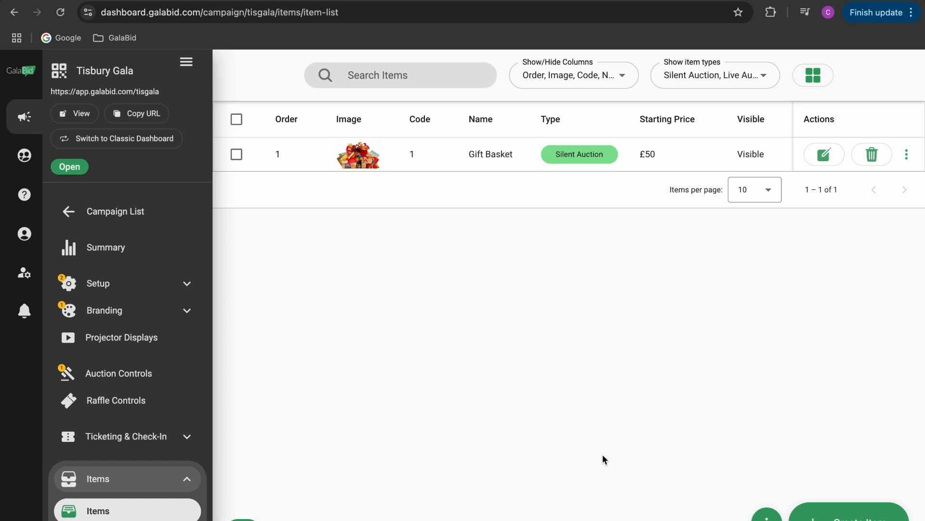
# - Start a new Donation item and name it "Donate Here"
pyautogui.click(848, 515)
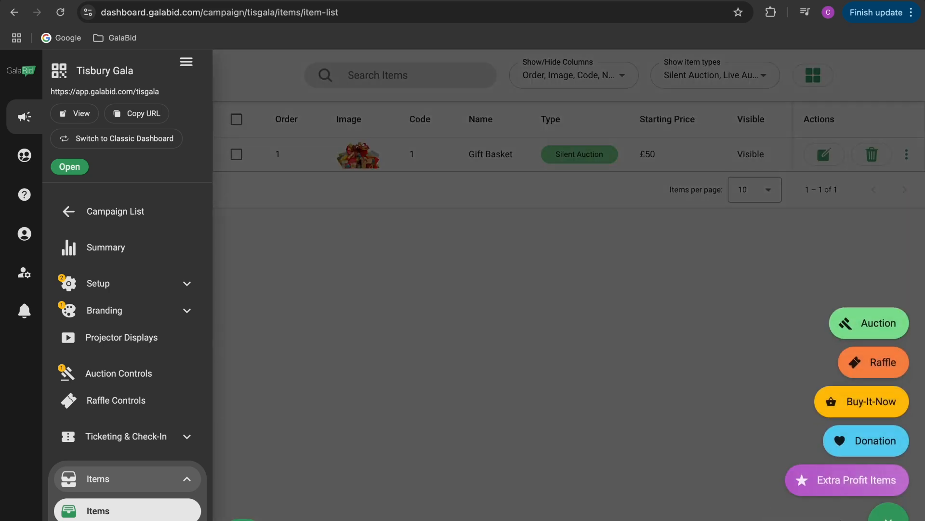
pyautogui.click(867, 444)
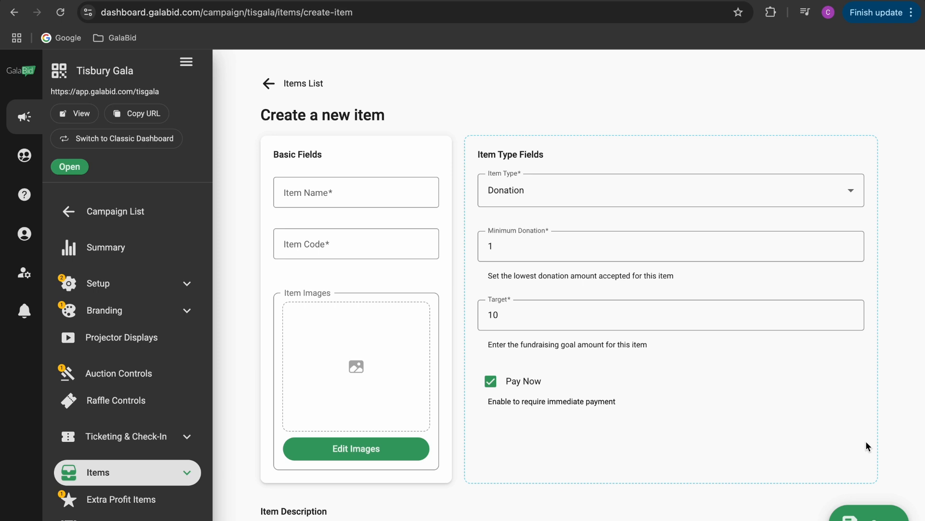
pyautogui.click(347, 193)
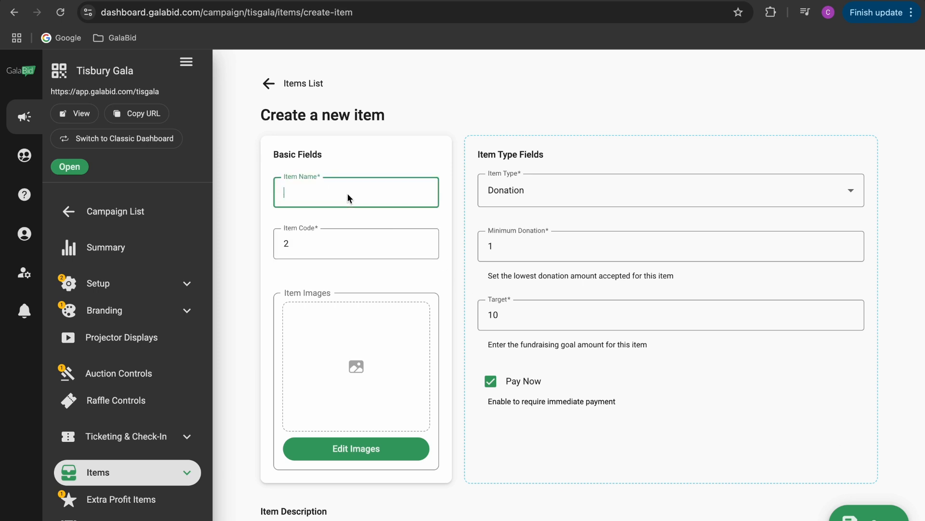
pyautogui.write('Donate Here')
# - Set the minimum donation to 10 and the target to 5000, and toggle Pay Now off and on again
pyautogui.click(513, 252)
pyautogui.write('0')
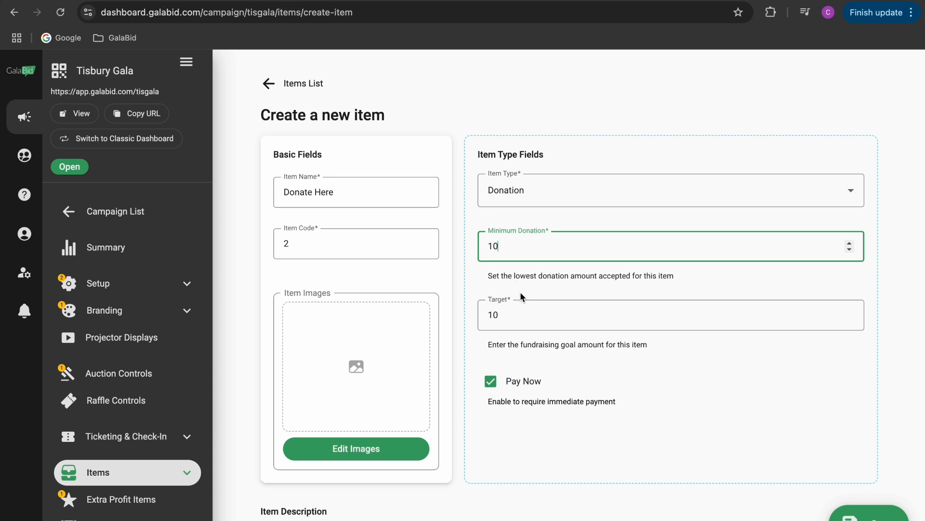
pyautogui.doubleClick(514, 316)
pyautogui.write('5000')
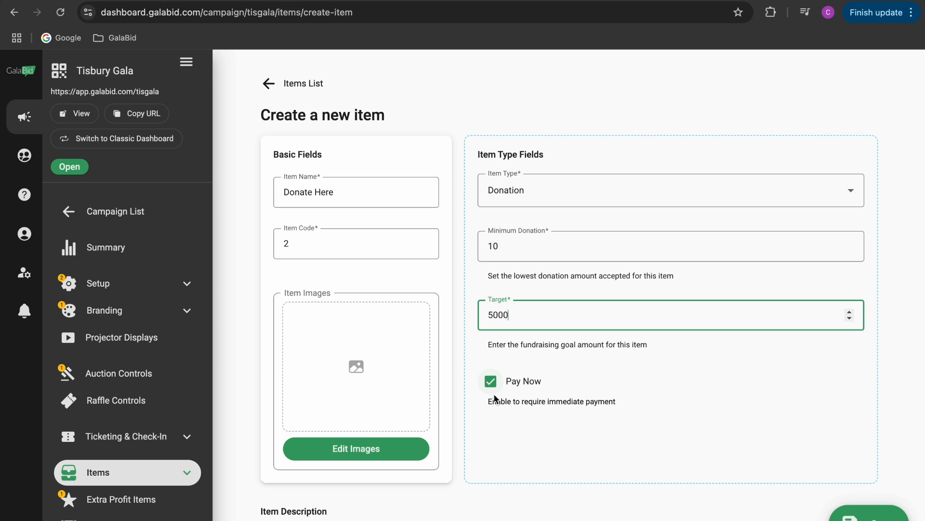
pyautogui.click(492, 382)
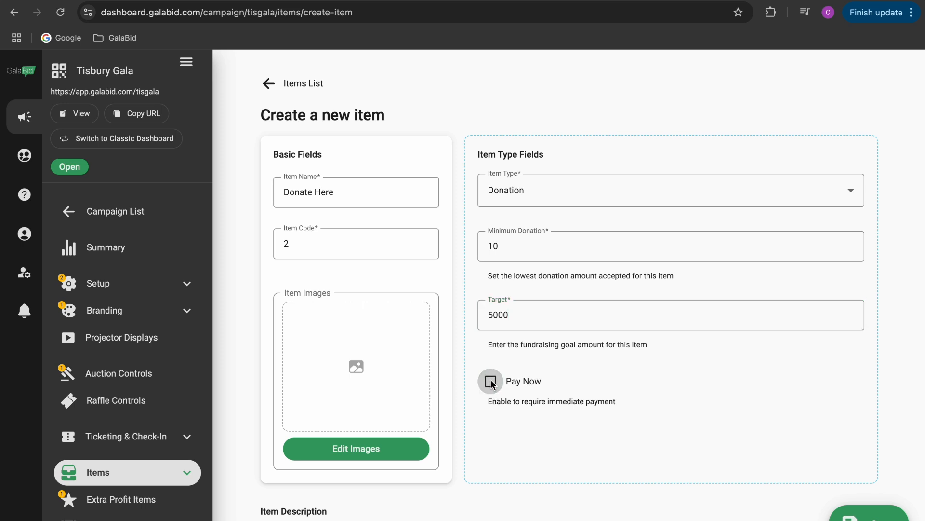
pyautogui.click(492, 382)
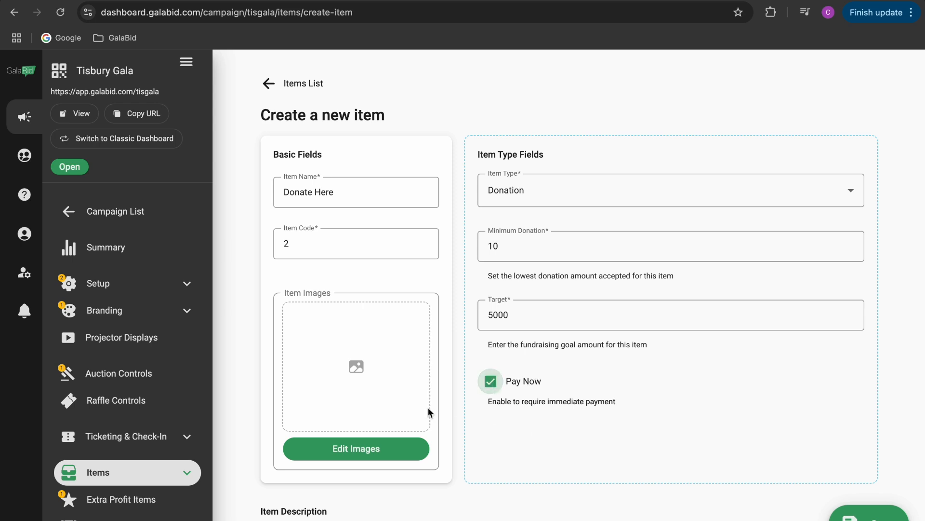
# - Add the green "Donate Here!" picture uncropped as the donation item's image and save it
pyautogui.click(381, 393)
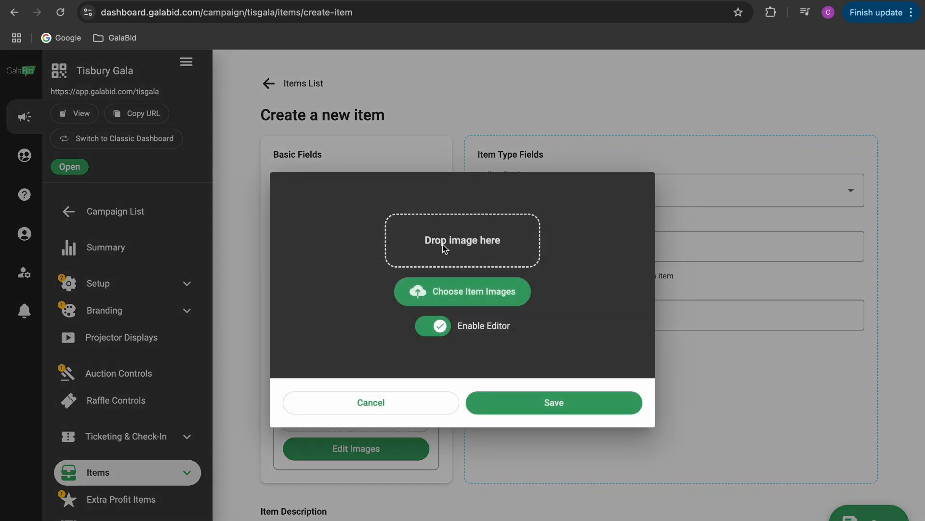
pyautogui.click(455, 289)
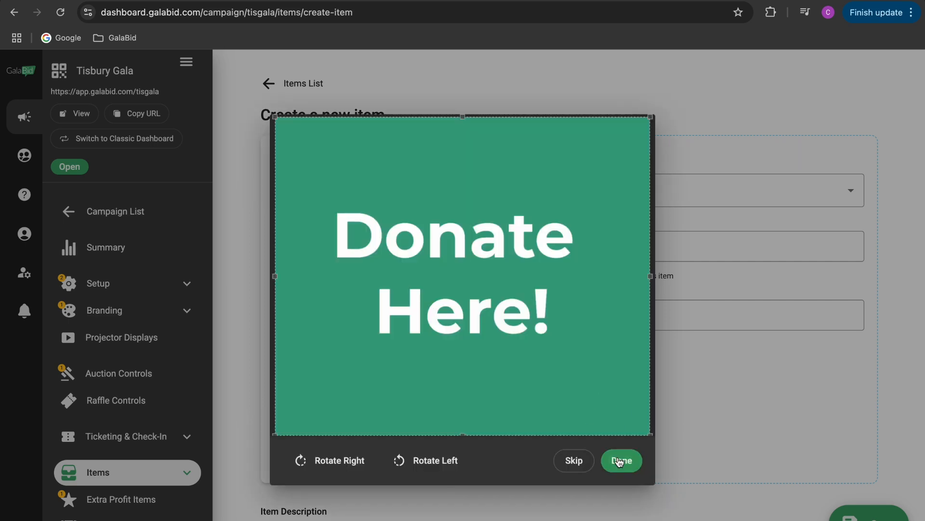
pyautogui.click(628, 464)
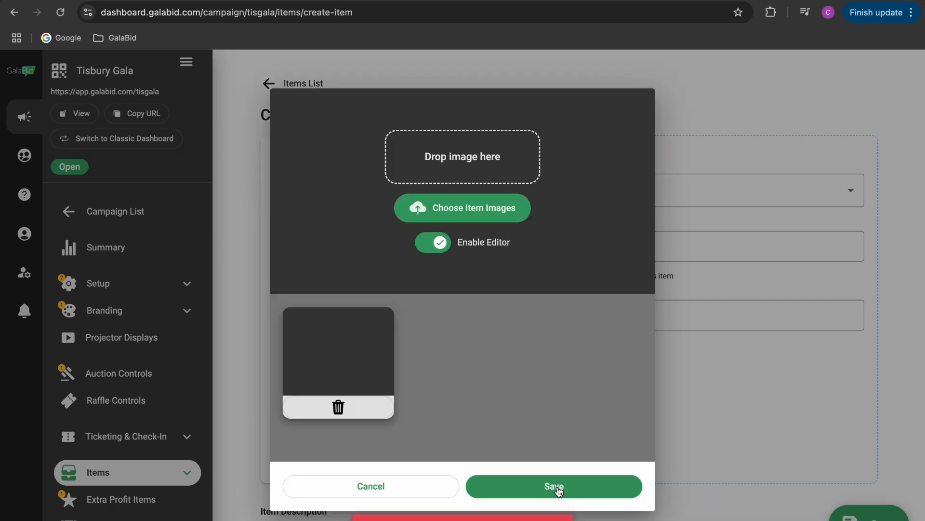
pyautogui.click(557, 486)
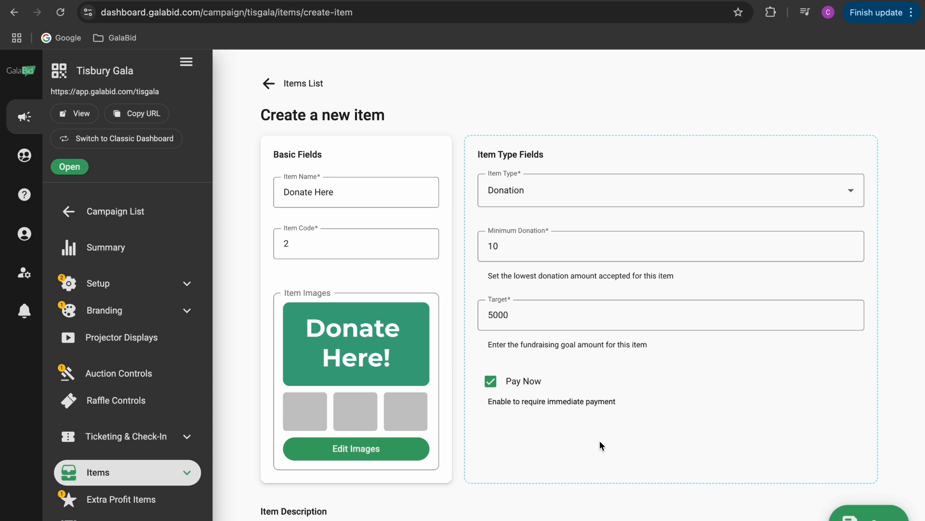
# - Expand the Donate Here item's advanced options and enable Show Donation Amounts
pyautogui.scroll(-10, 600, 441)
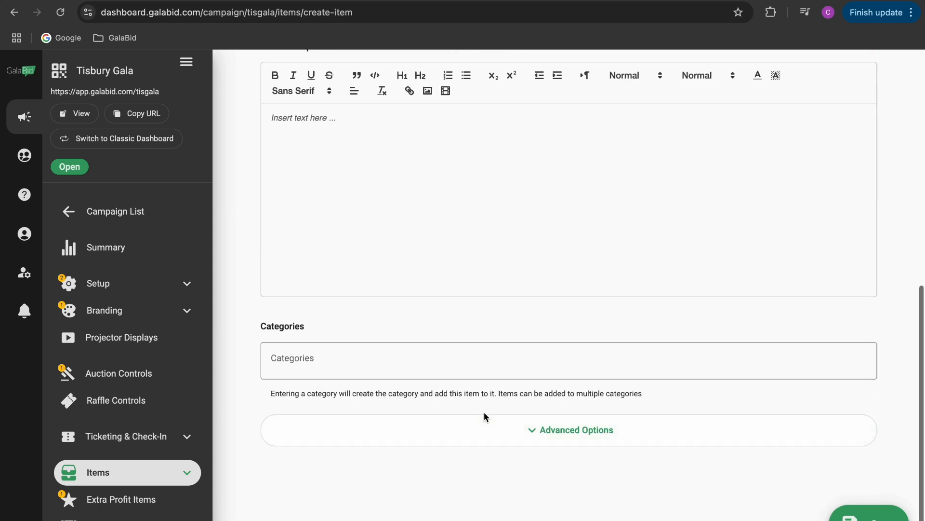
pyautogui.click(560, 437)
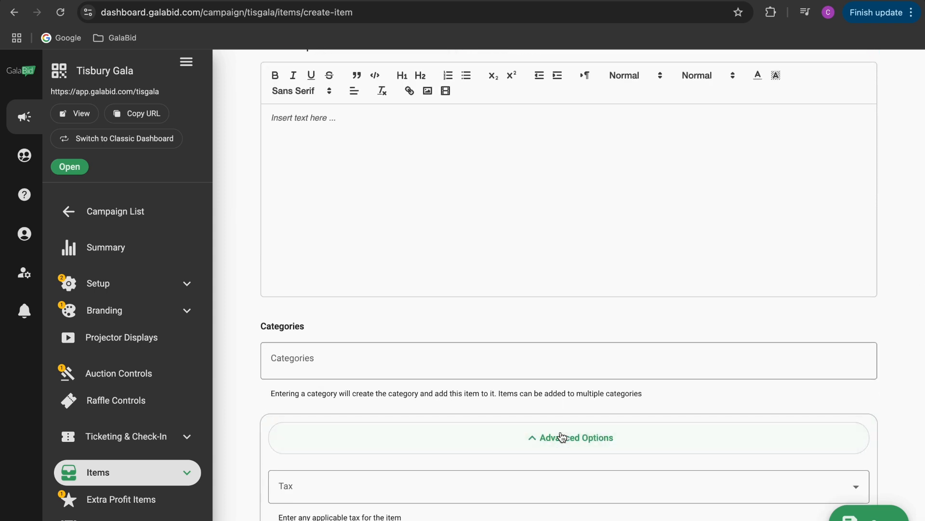
pyautogui.scroll(-7, 562, 436)
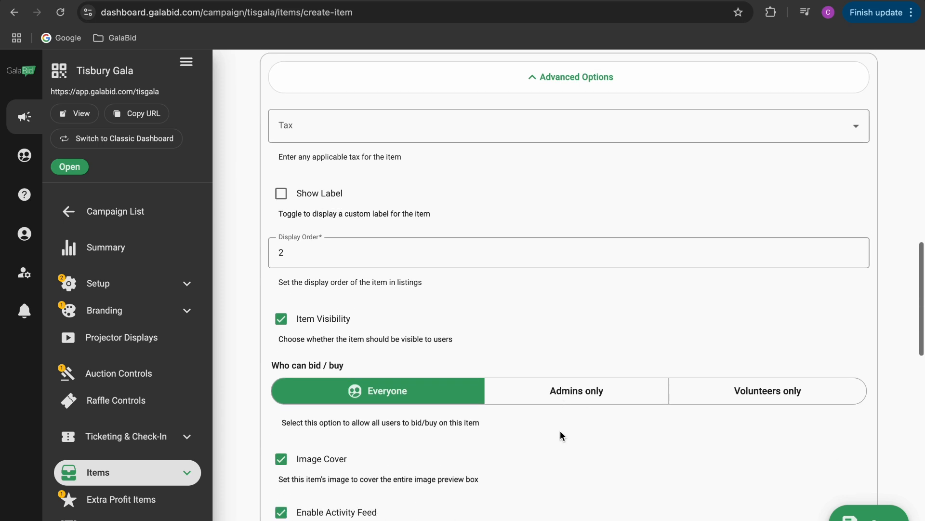
pyautogui.scroll(-5, 560, 435)
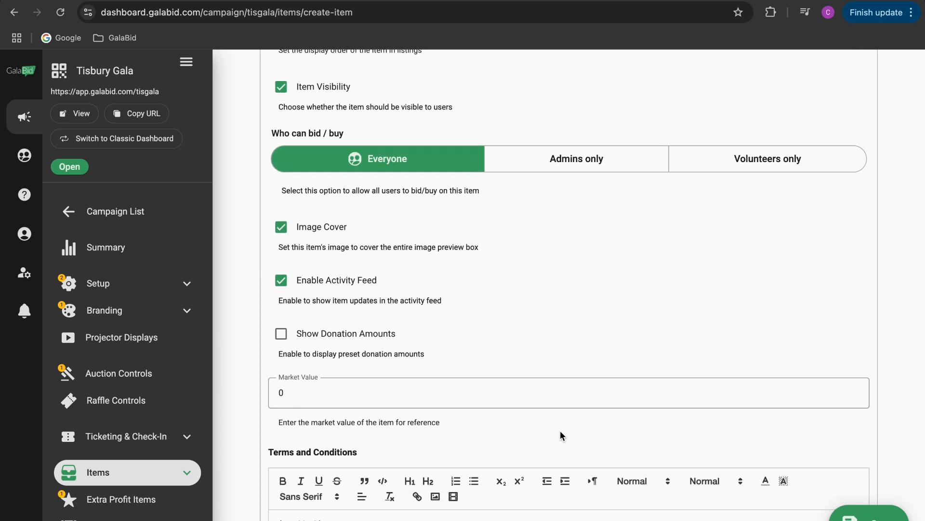
pyautogui.click(283, 335)
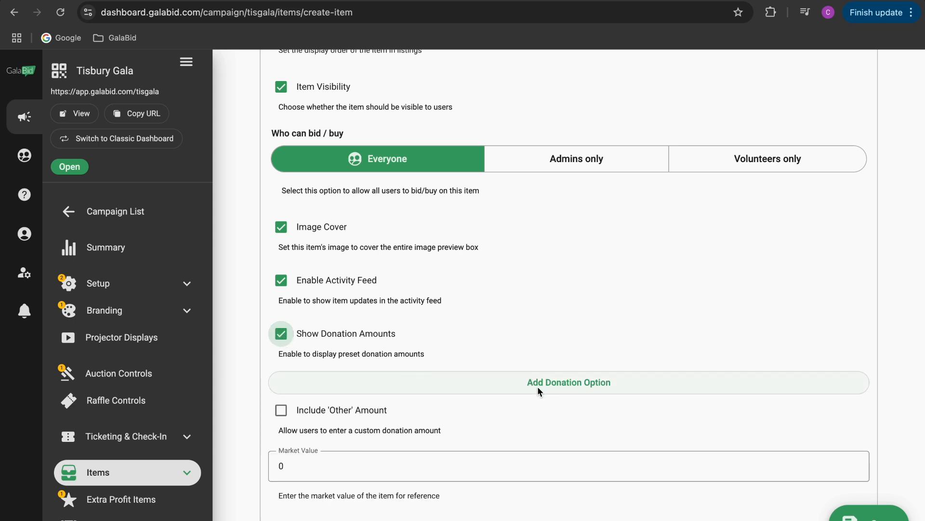
# - Add preset donation amounts of 100 and 200, and save the donation item
pyautogui.click(562, 389)
pyautogui.click(560, 387)
pyautogui.write('100')
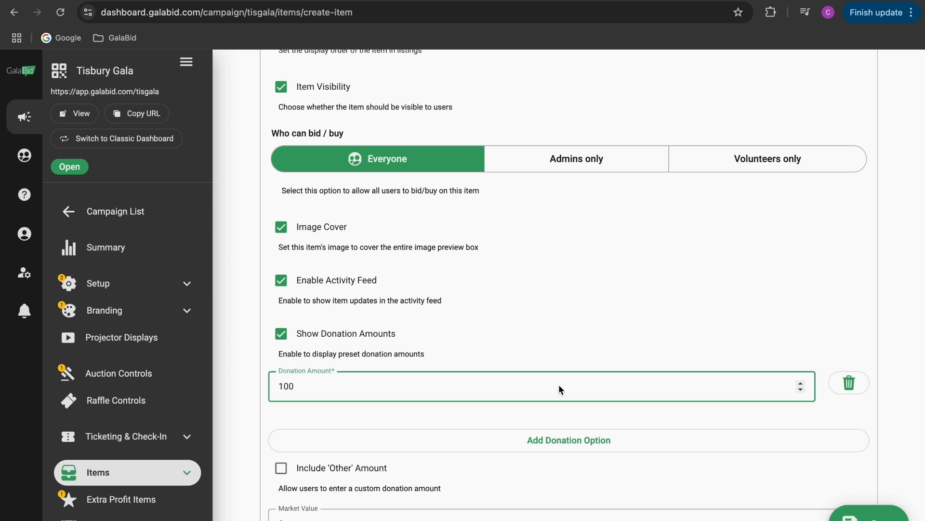
pyautogui.click(609, 438)
pyautogui.write('200')
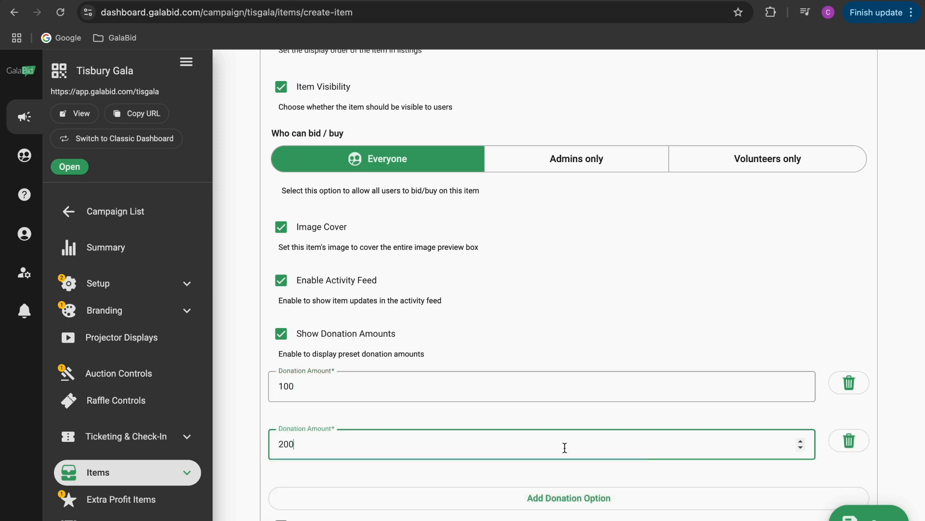
pyautogui.scroll(-1, 613, 475)
pyautogui.scroll(-1, 613, 476)
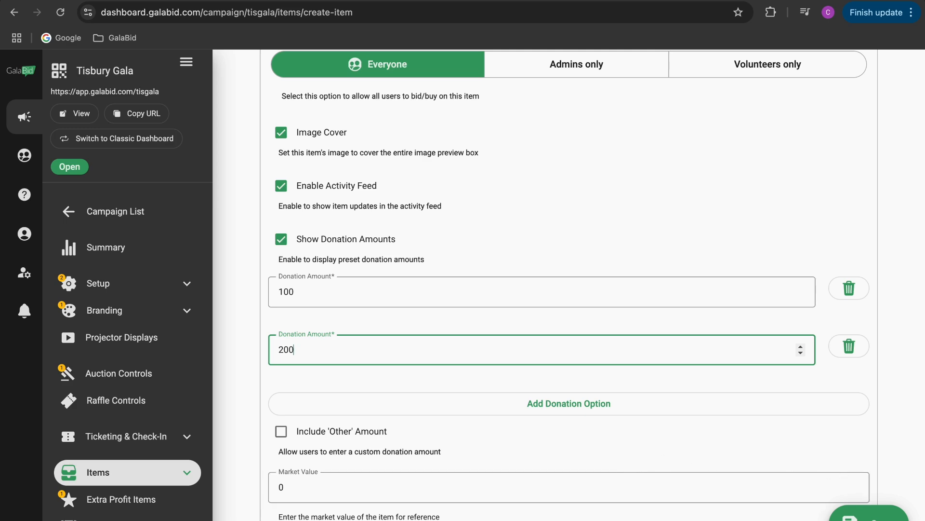
pyautogui.click(868, 514)
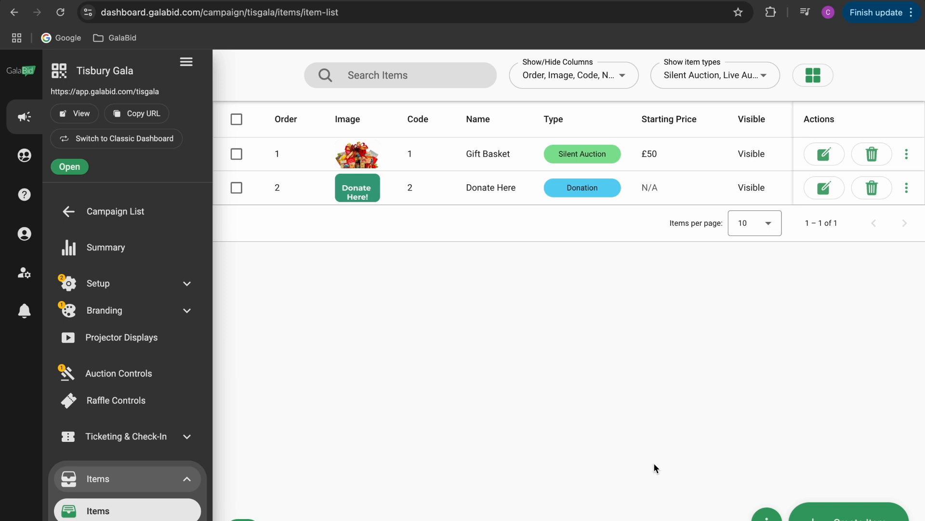
# - Start a new Buy-It-Now item and name it "Iphone X 64GB Black"
pyautogui.click(849, 512)
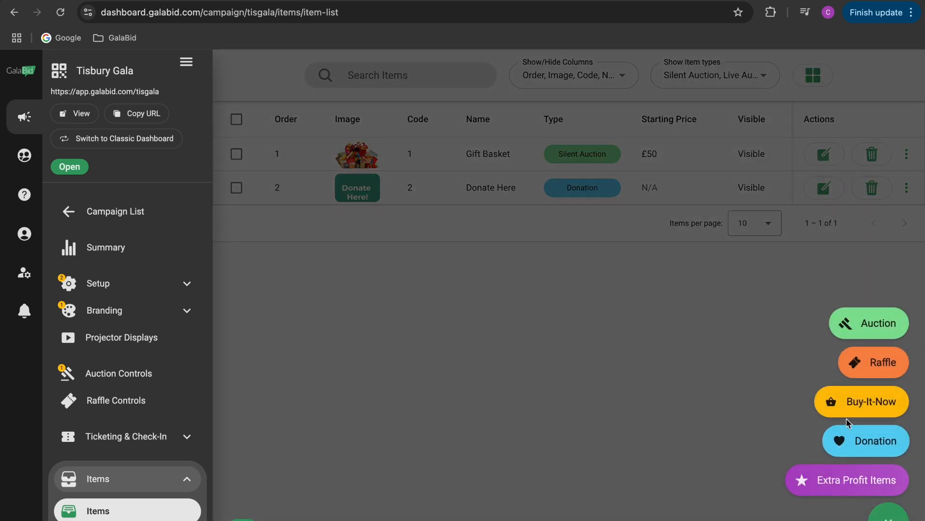
pyautogui.click(856, 410)
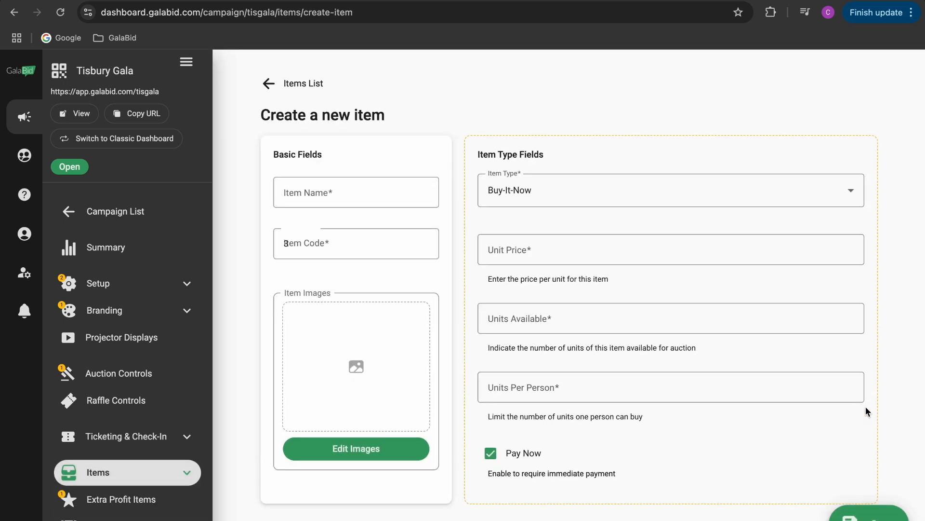
pyautogui.click(388, 189)
pyautogui.write('Iphone X 64GB Black')
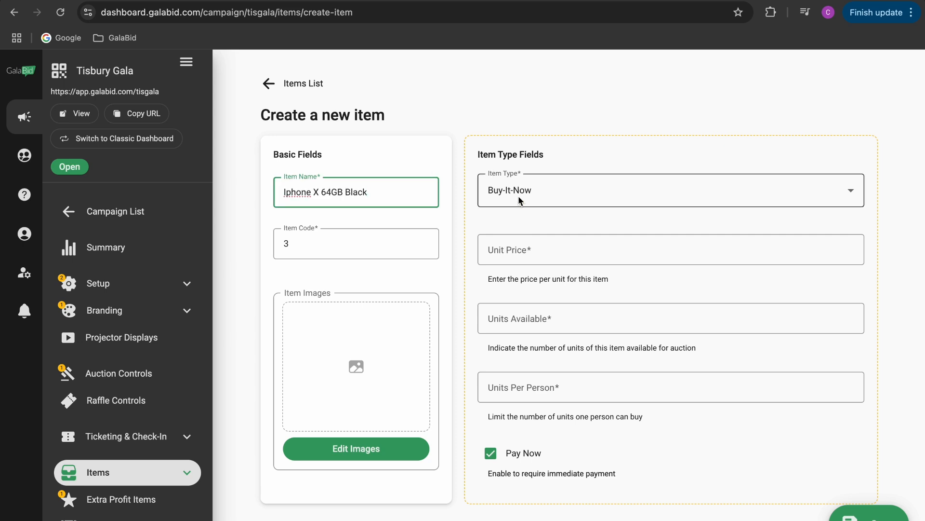
# - Set the unit price to 500, units available to 3 and units per person to 1, and toggle Pay Now off and on again
pyautogui.click(532, 251)
pyautogui.write('500')
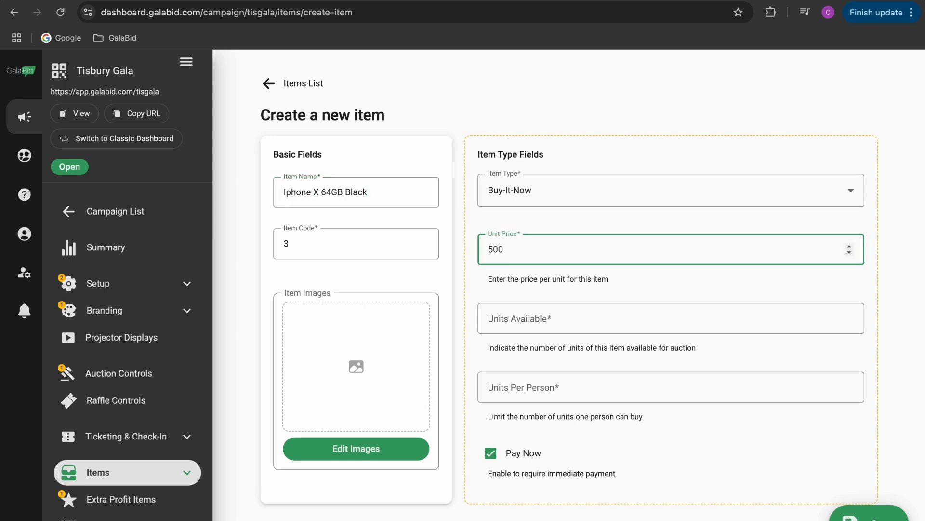
pyautogui.click(549, 316)
pyautogui.write('3')
pyautogui.click(531, 394)
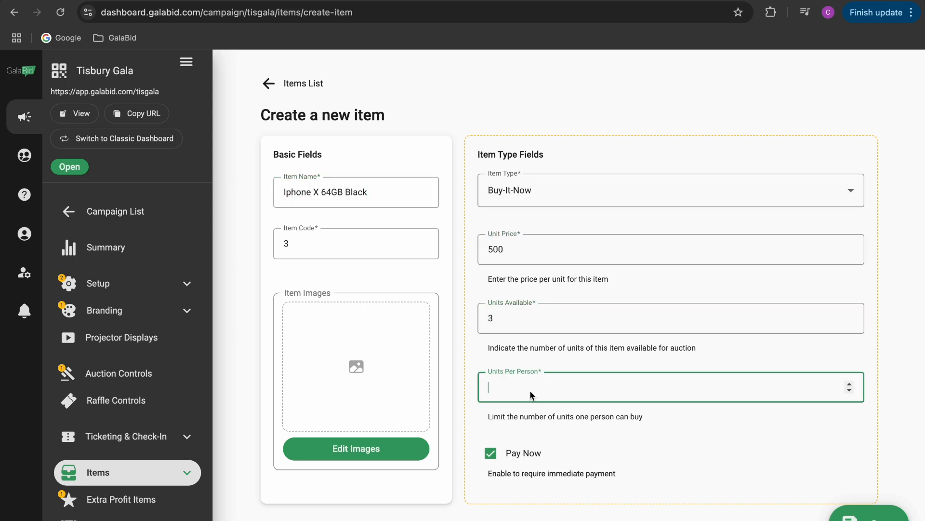
pyautogui.write('1')
pyautogui.click(540, 437)
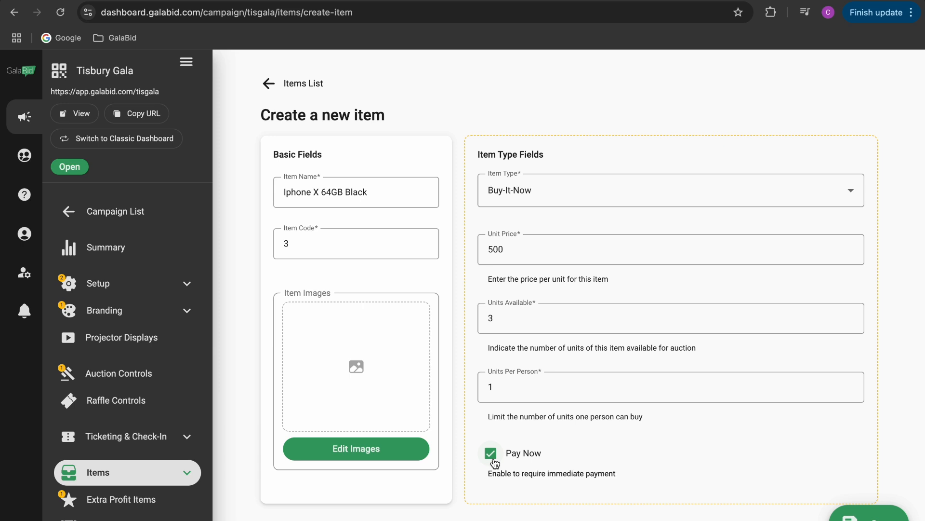
pyautogui.click(495, 462)
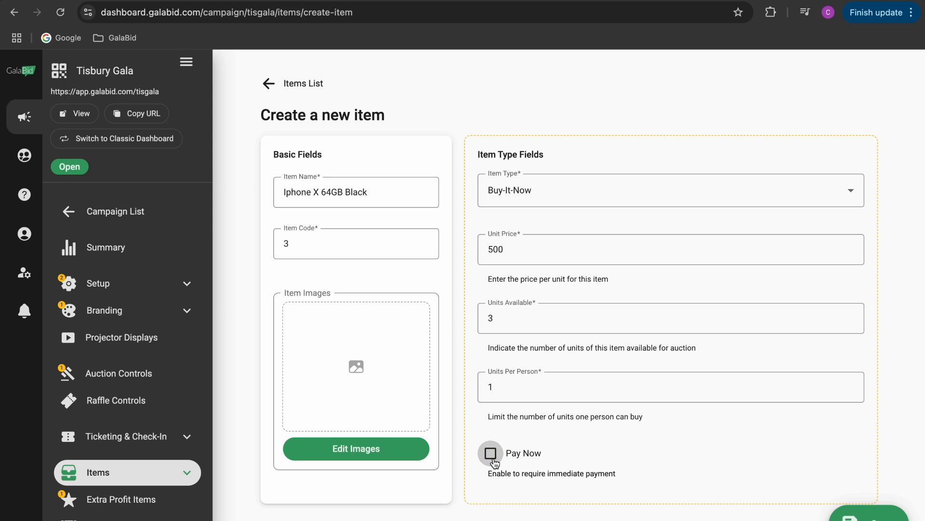
pyautogui.click(495, 463)
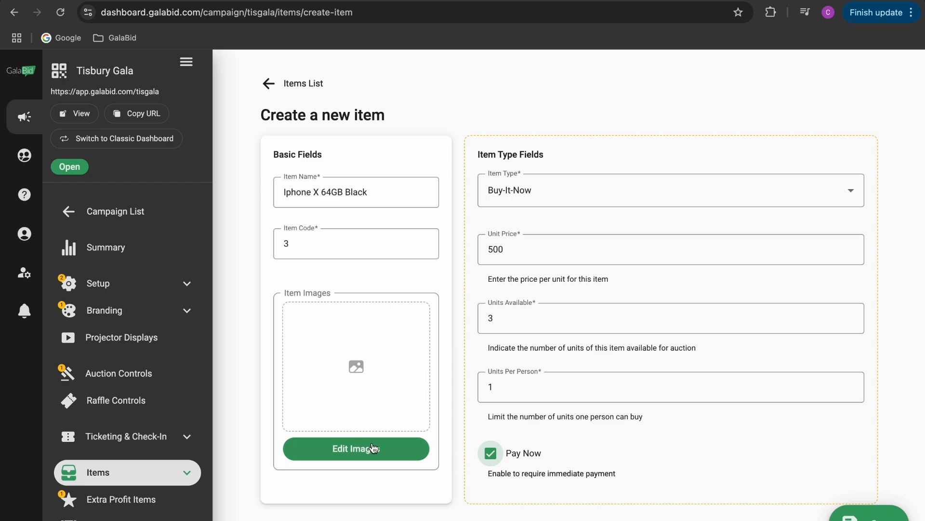
# - Add the black iPhone picture as the Buy-It-Now item's image and save the image selection
pyautogui.click(371, 449)
pyautogui.click(448, 291)
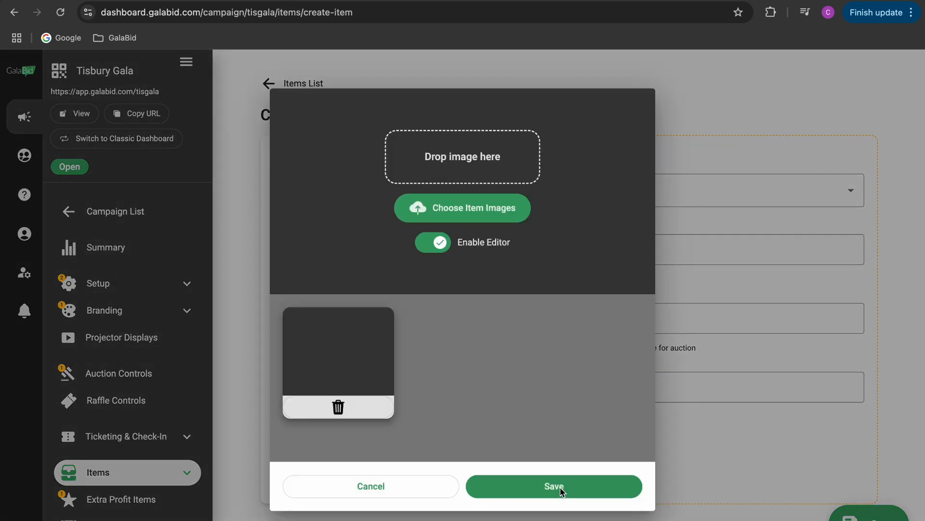
pyautogui.click(561, 488)
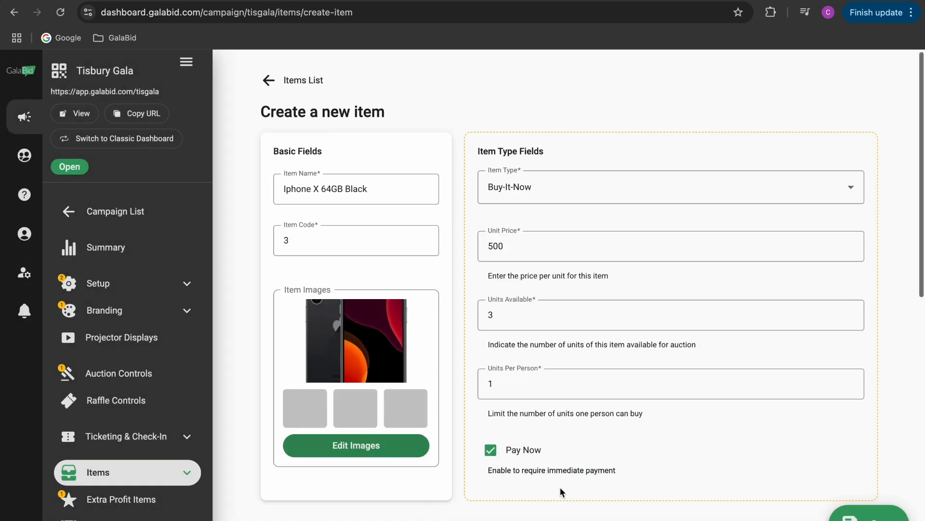
# - Enter the two-paragraph description "3 Iphone X 64GB have been donated to the TIS Gala. All second hand and in working order." and save the item
pyautogui.scroll(-6, 560, 487)
pyautogui.click(401, 326)
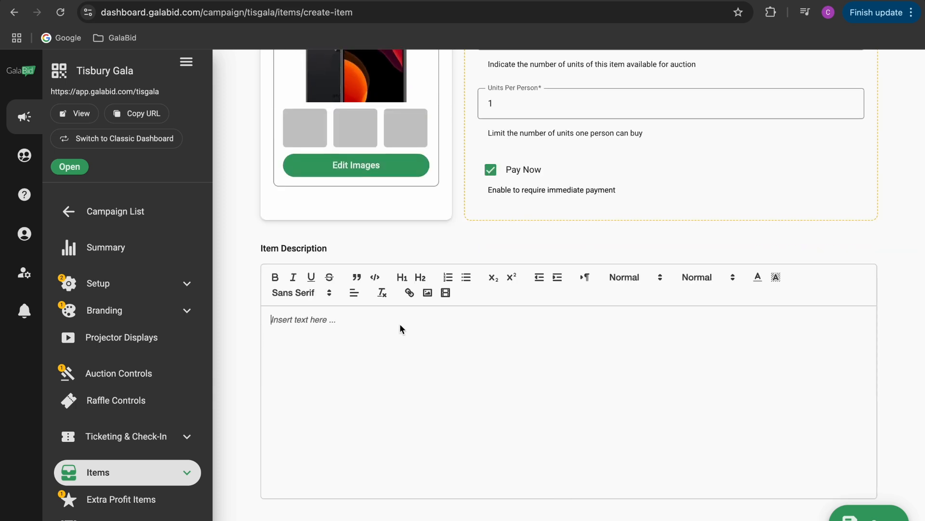
pyautogui.write('3 Iphone X 64GB have been donated to the TIS Gala.   All second hand and in working order.')
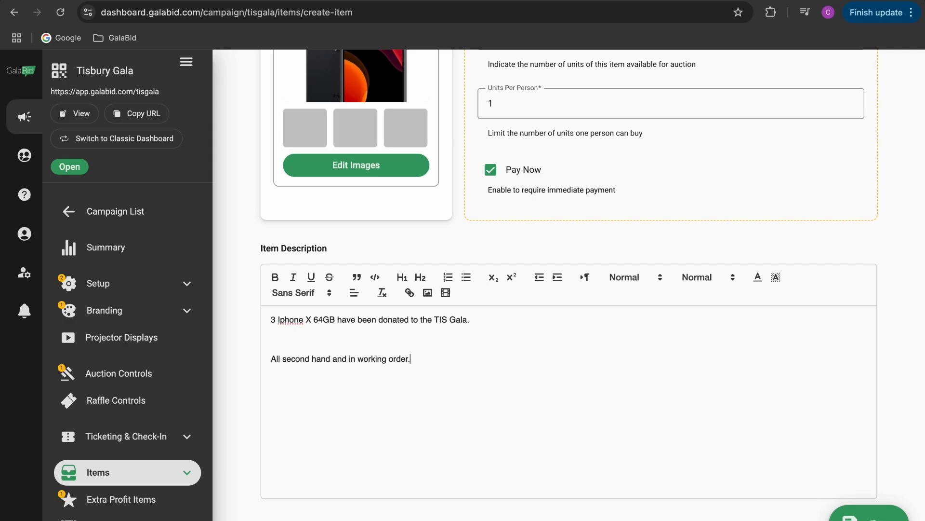
pyautogui.click(863, 508)
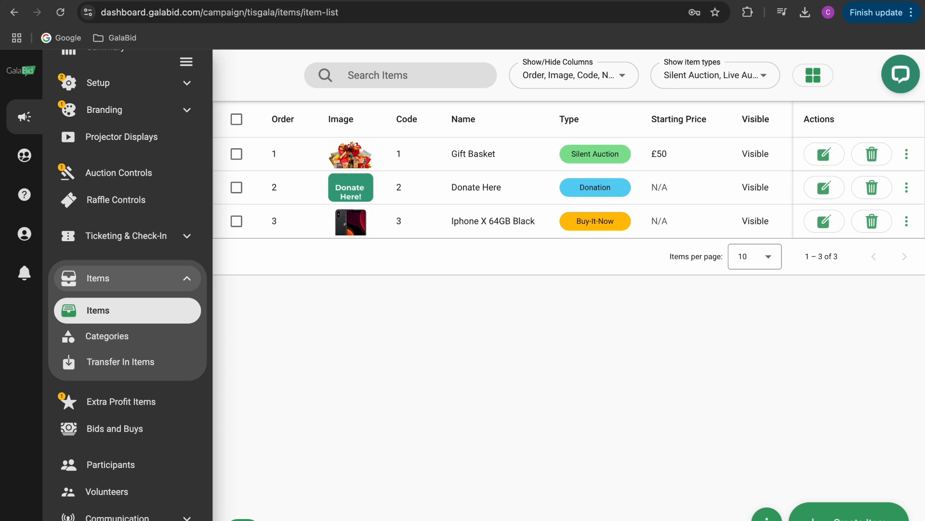
# - Get the items template for bulk import from the items list's additional actions
pyautogui.click(767, 517)
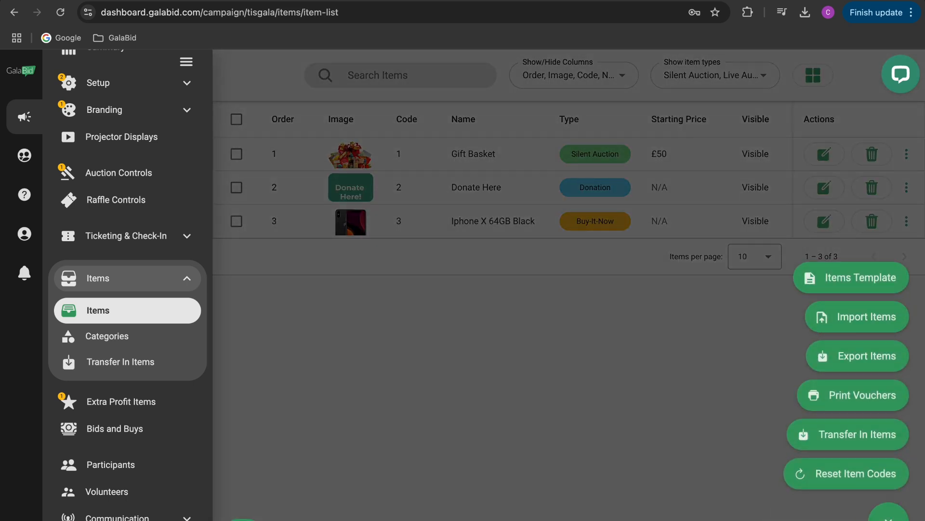
pyautogui.click(852, 283)
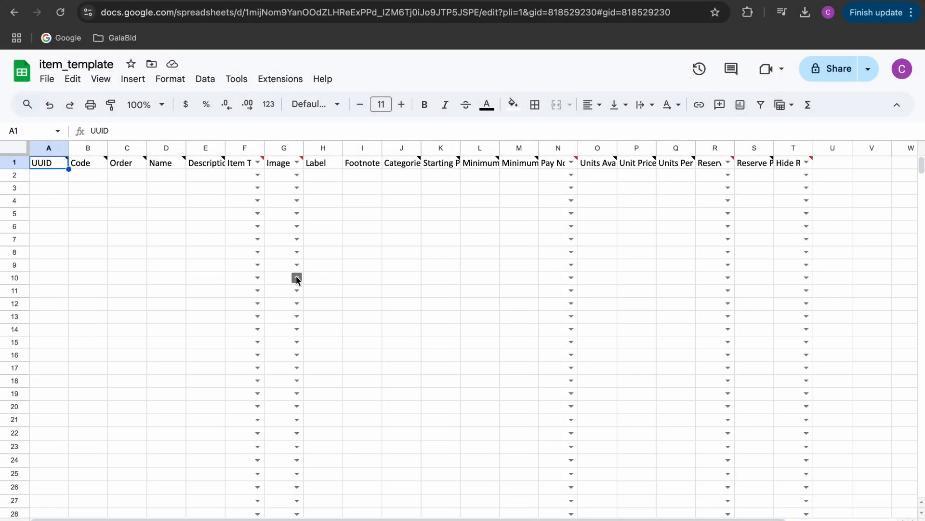
# - In the item_template spreadsheet in Google Sheets, enter codes 1, 2 and 3 in cells B2 to B4
pyautogui.moveTo(57, 167)
pyautogui.click(92, 176)
pyautogui.write('1')
pyautogui.press('Return')
pyautogui.write('2')
pyautogui.press('Return')
pyautogui.write('3')
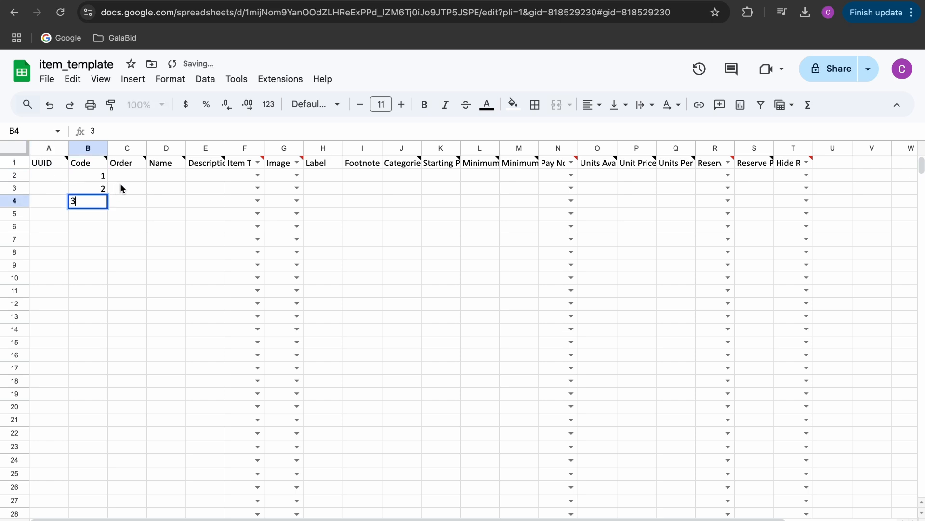
# - Fill the Order column with 1, 2 and 3 in cells C2 to C4
pyautogui.click(130, 177)
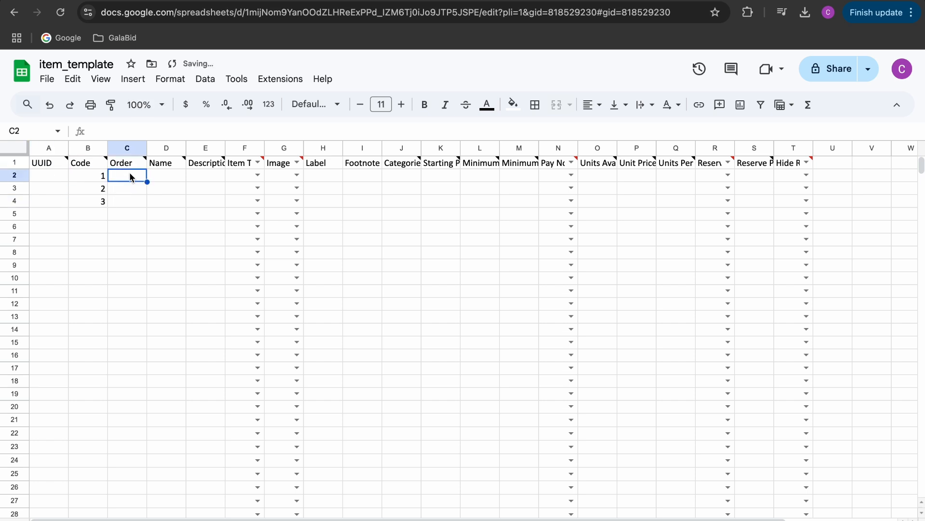
pyautogui.write('1')
pyautogui.click(130, 189)
pyautogui.write('2')
pyautogui.click(130, 201)
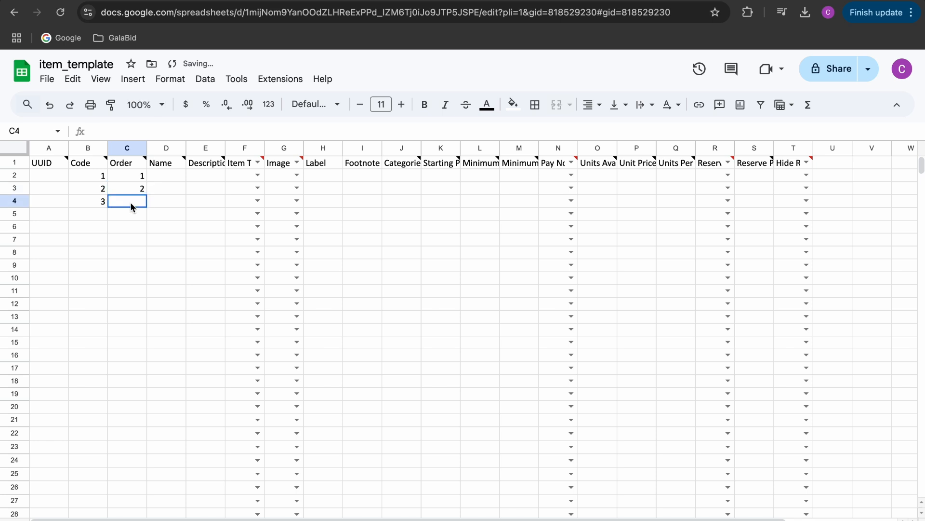
pyautogui.write('3')
# - Enter the item names "2 Day Stay", "Meal for 2" and "Day Out" in cells D2 to D4
pyautogui.click(167, 176)
pyautogui.doubleClick(168, 176)
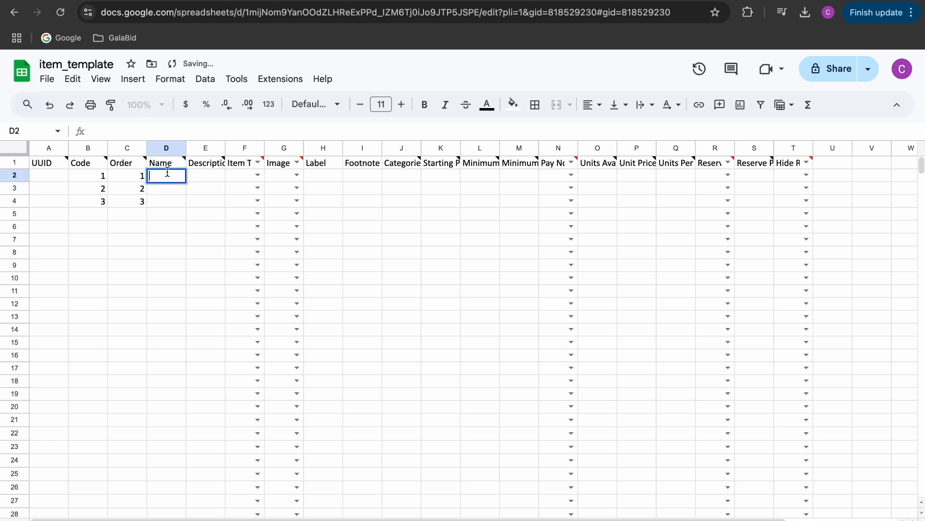
pyautogui.write('2 Day')
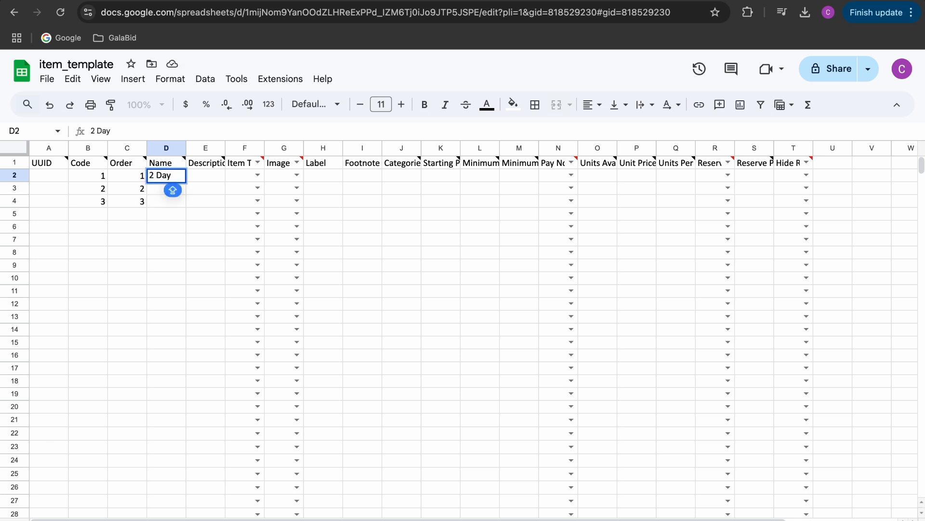
pyautogui.write(' Stay')
pyautogui.doubleClick(170, 187)
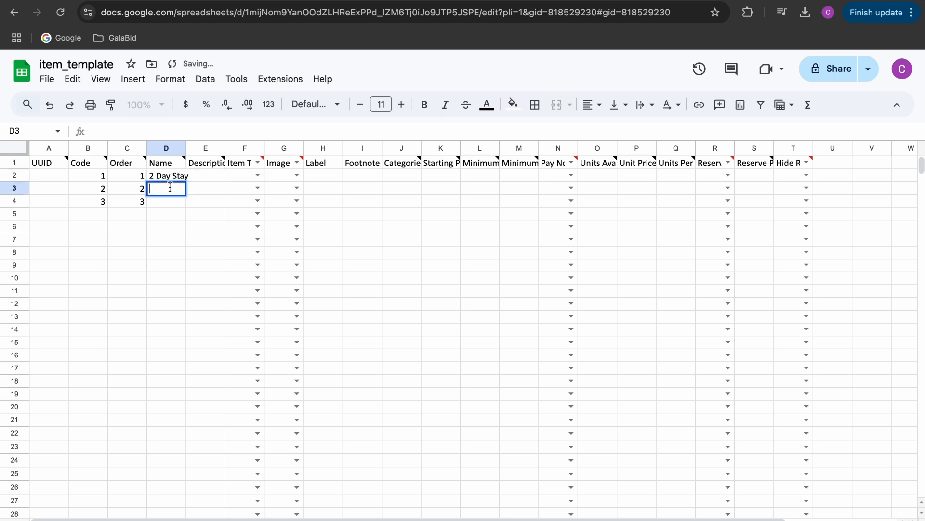
pyautogui.write('Meal for 2')
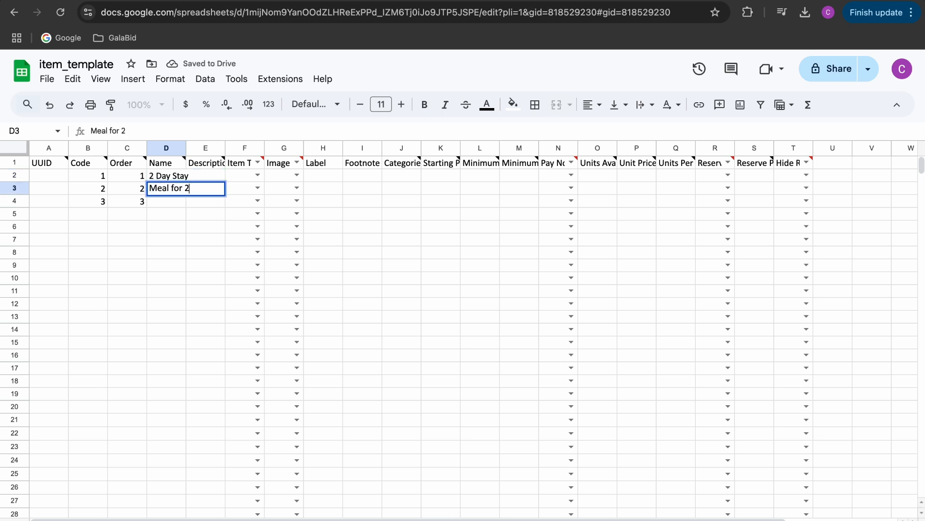
pyautogui.doubleClick(163, 201)
pyautogui.write('D')
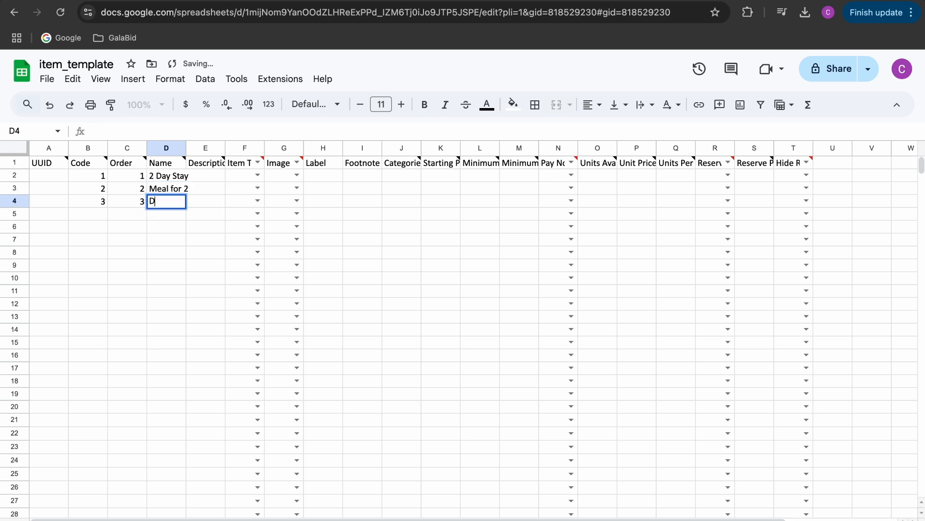
pyautogui.write('ay Out')
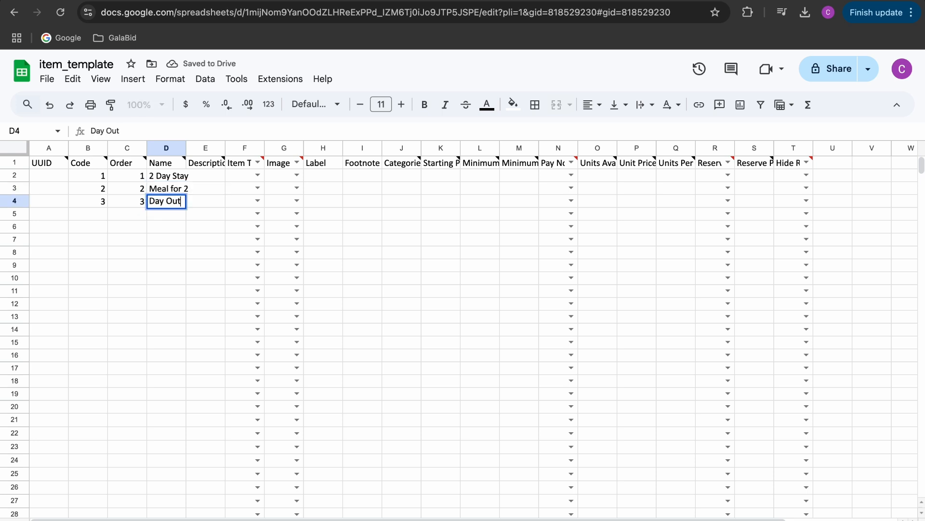
# - Set rows 2 to 4 to silent auction, with starting prices 300, 400 and 500, 100 in column L and 1 unit available each
pyautogui.click(258, 175)
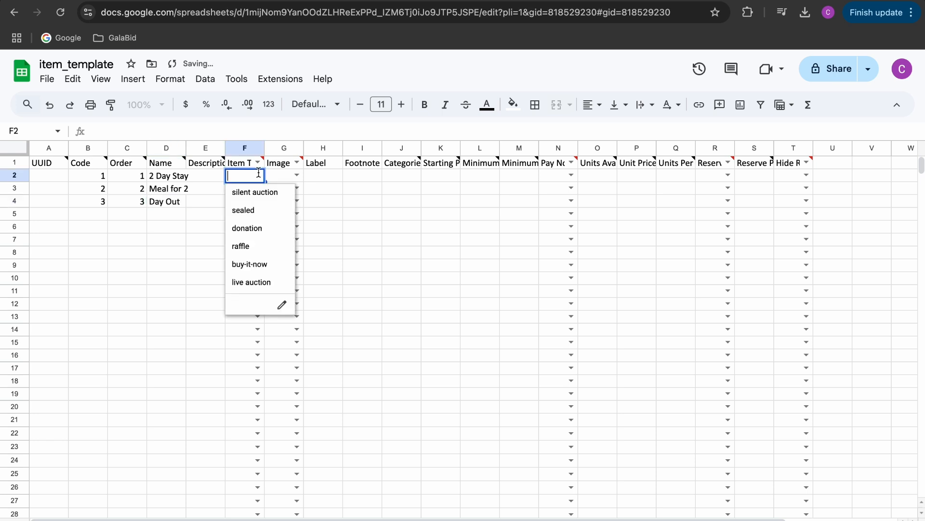
pyautogui.click(258, 191)
pyautogui.click(258, 187)
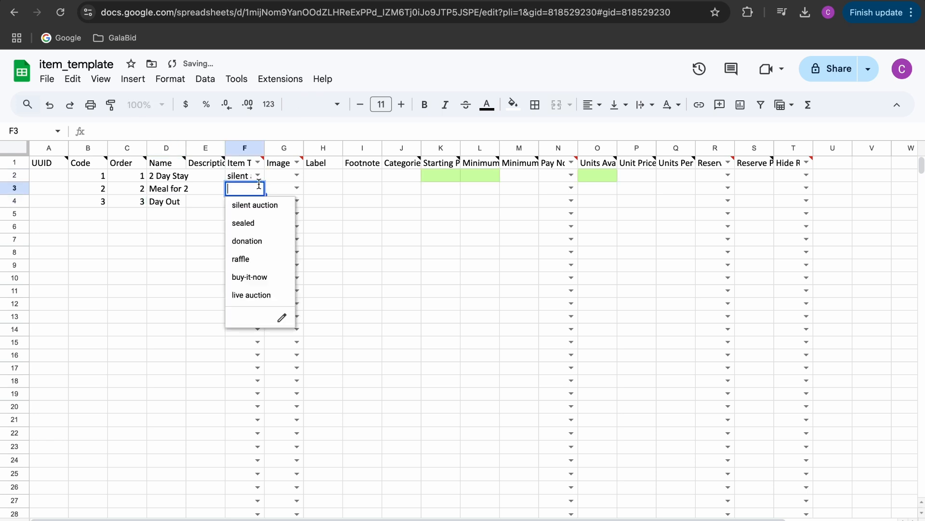
pyautogui.click(255, 207)
pyautogui.click(256, 201)
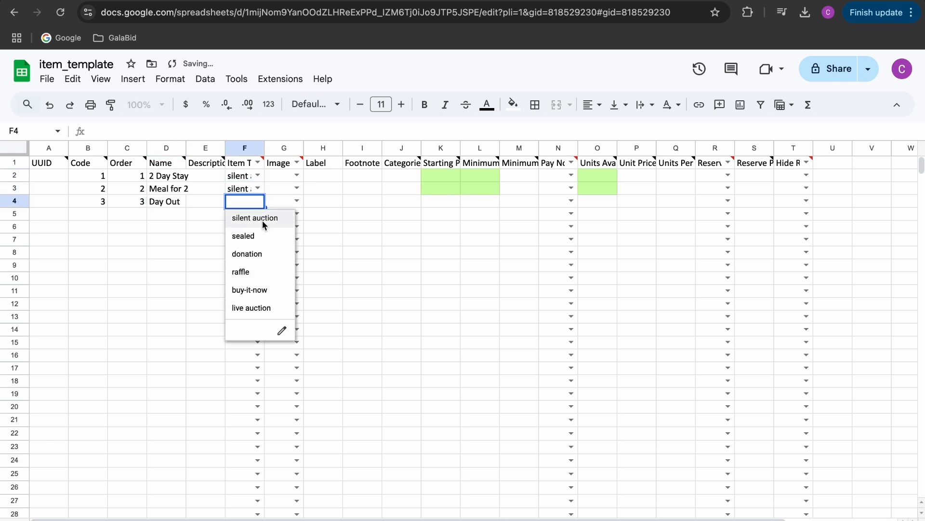
pyautogui.click(262, 220)
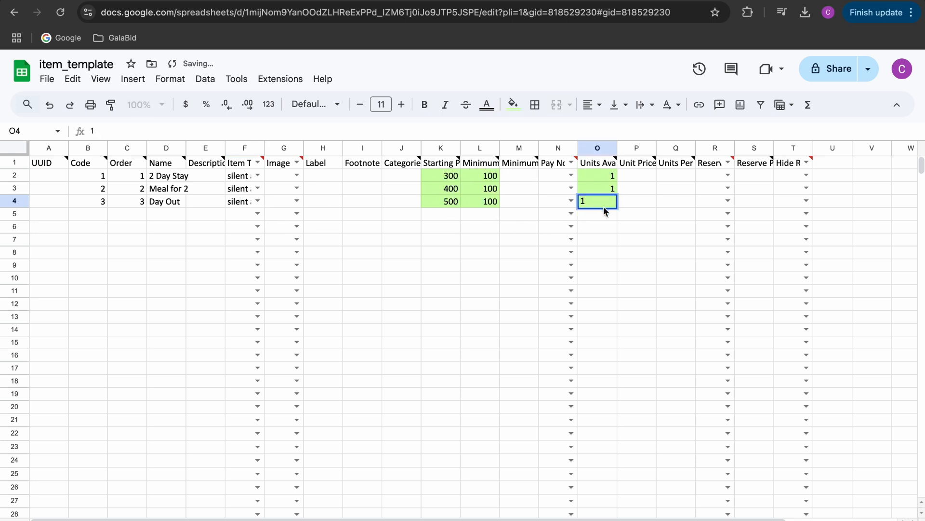
pyautogui.click(612, 226)
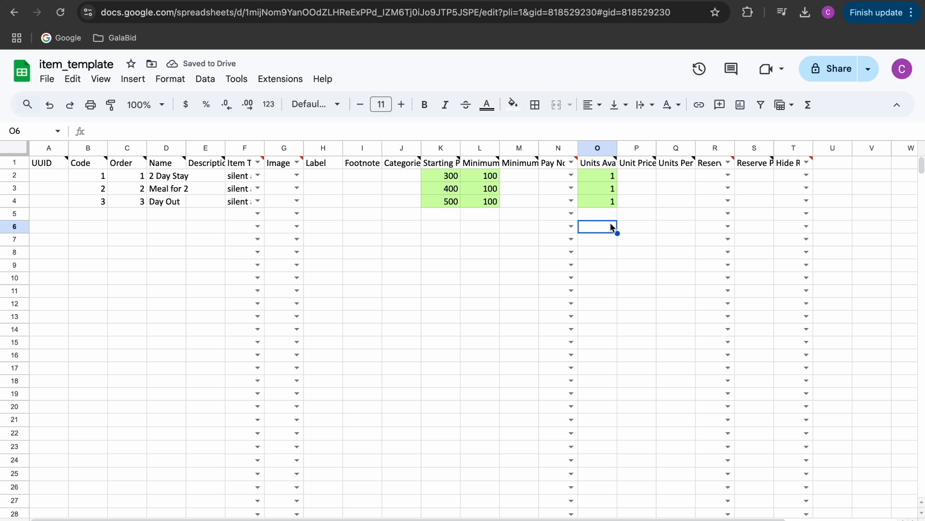
# - Delete the empty columns U to Z after the Hide Reserve Price column
pyautogui.click(833, 150)
pyautogui.hscroll(5, 833, 150)
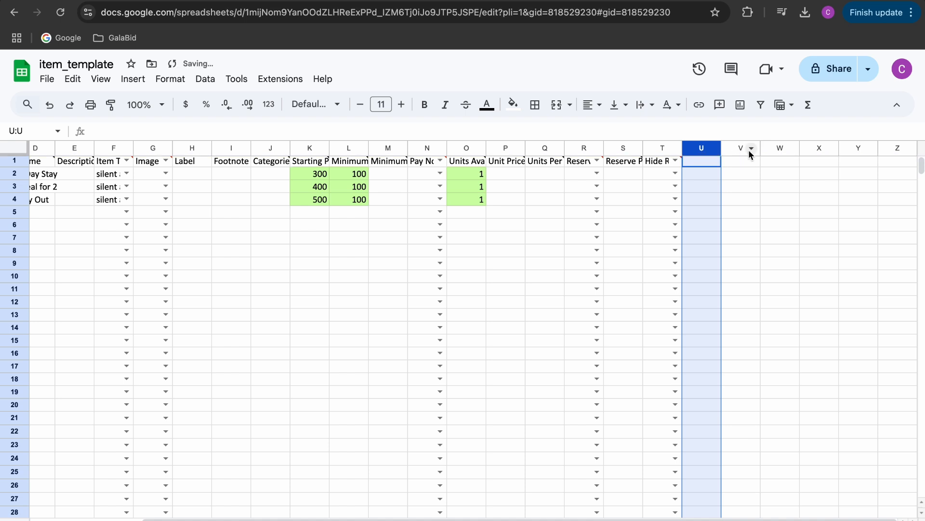
pyautogui.keyDown('shift'); pyautogui.click(897, 148); pyautogui.keyUp('shift')
pyautogui.rightClick(727, 148)
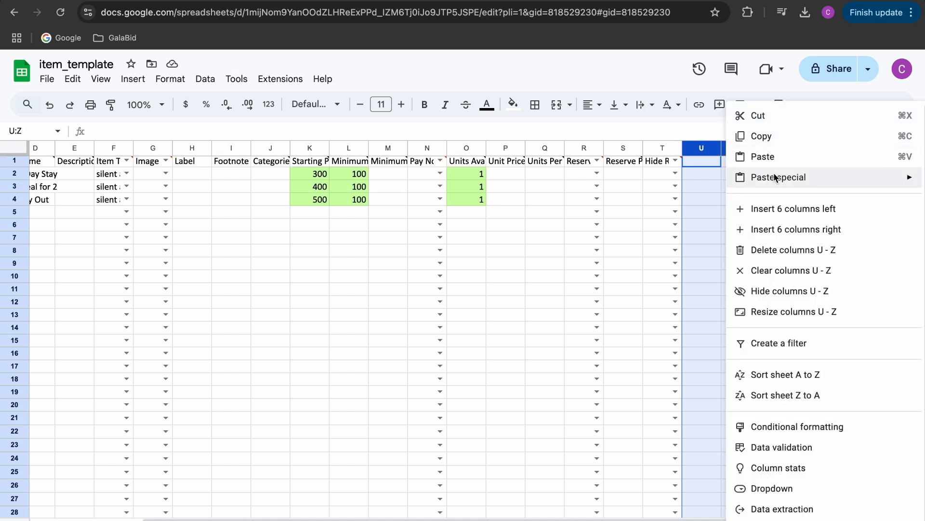
pyautogui.click(788, 251)
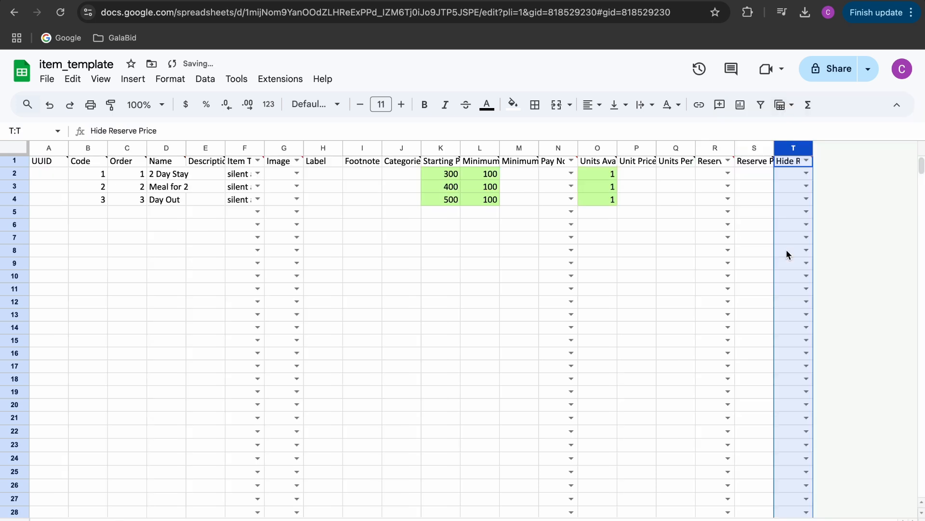
# - Delete the unused rows 5 to 1000 below the three items
pyautogui.click(14, 212)
pyautogui.press('super+shift+Down')
pyautogui.rightClick(17, 443)
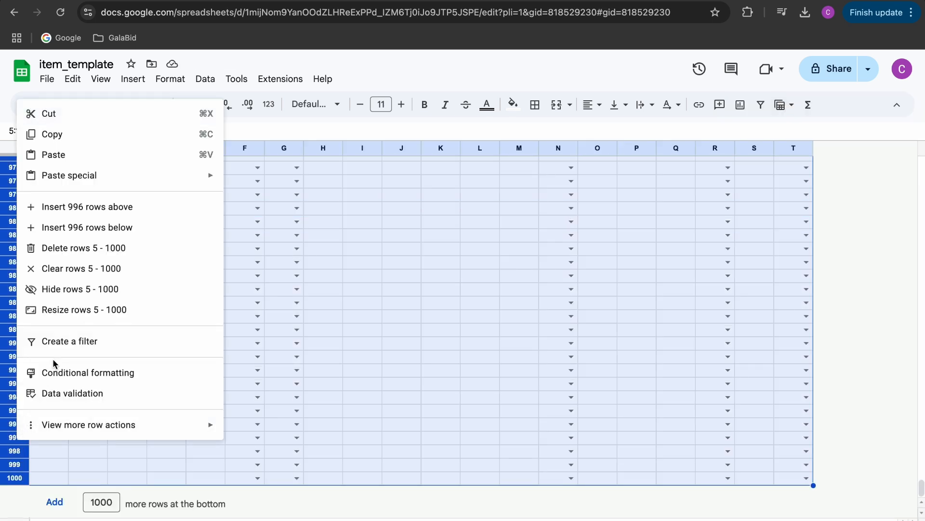
pyautogui.click(77, 249)
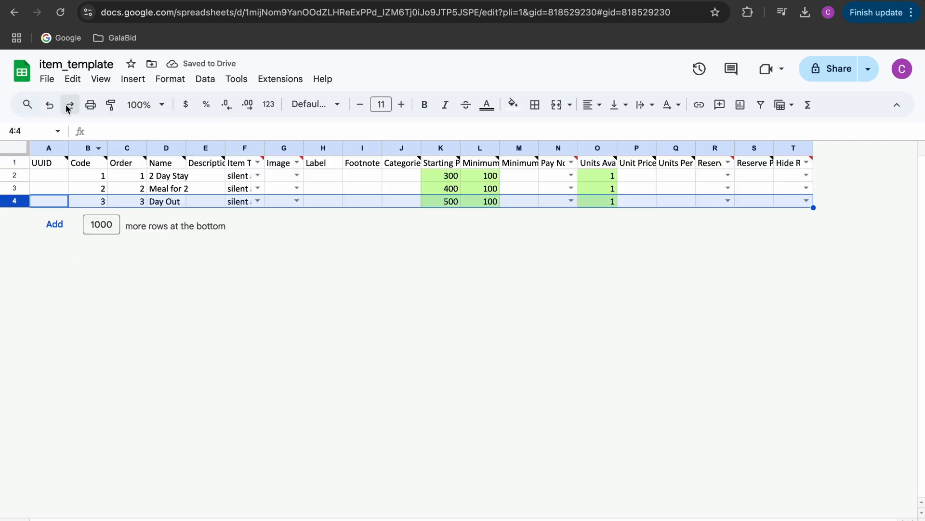
# - Download the spreadsheet as Microsoft Excel (.xlsx), switch to the GalaBid items list and open the item import
pyautogui.click(50, 82)
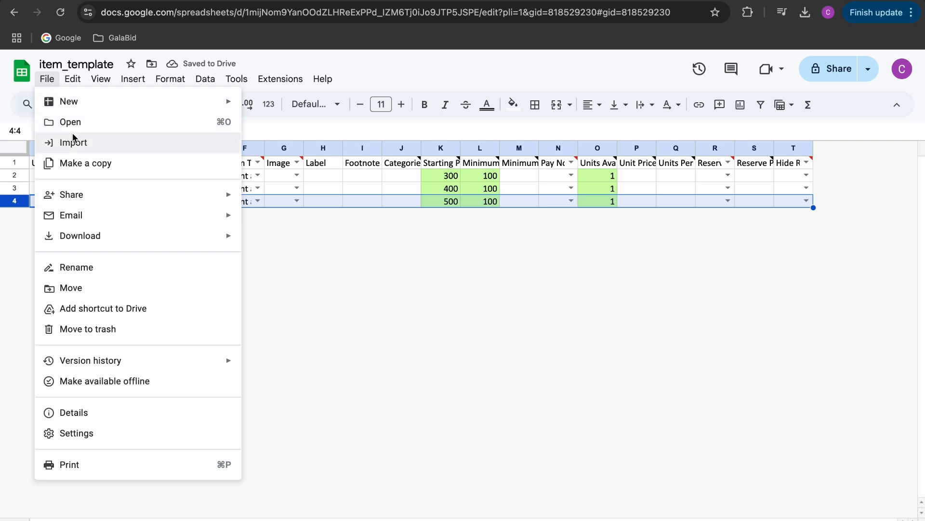
pyautogui.moveTo(82, 196)
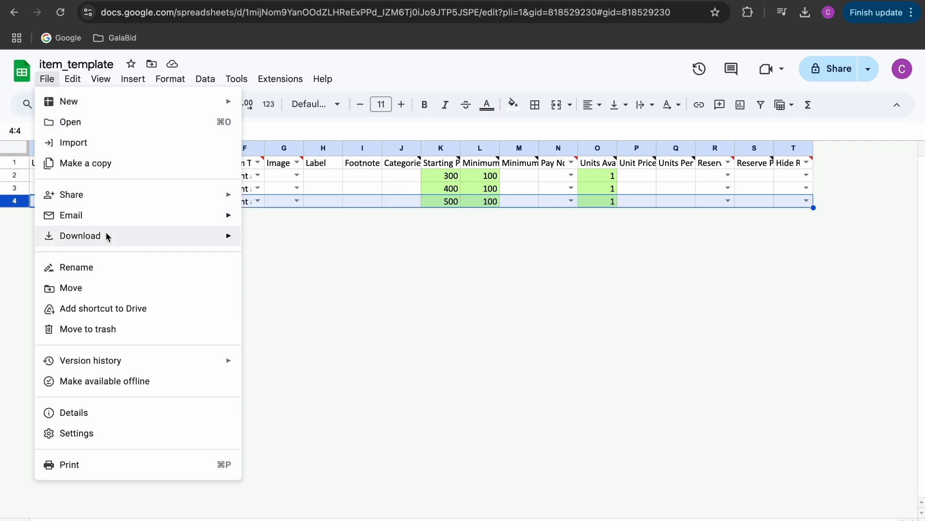
pyautogui.moveTo(107, 236)
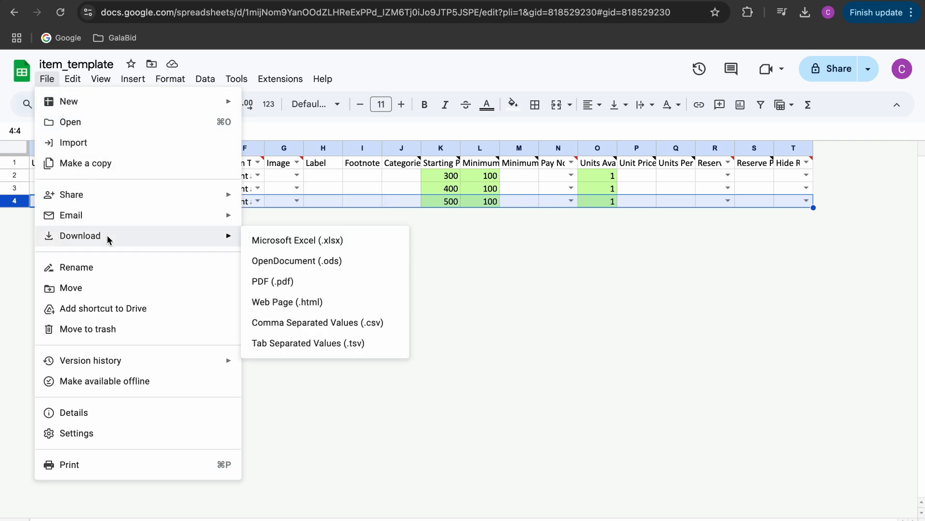
pyautogui.click(282, 241)
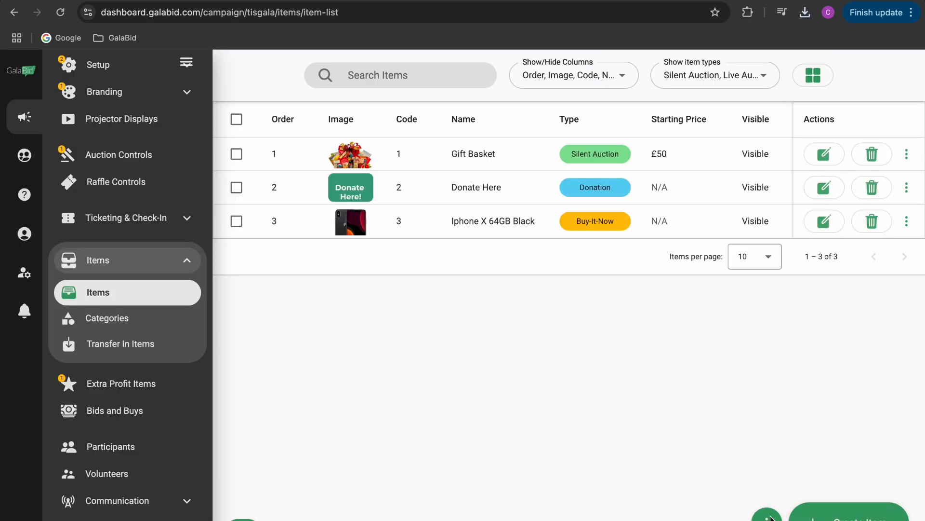
pyautogui.click(768, 517)
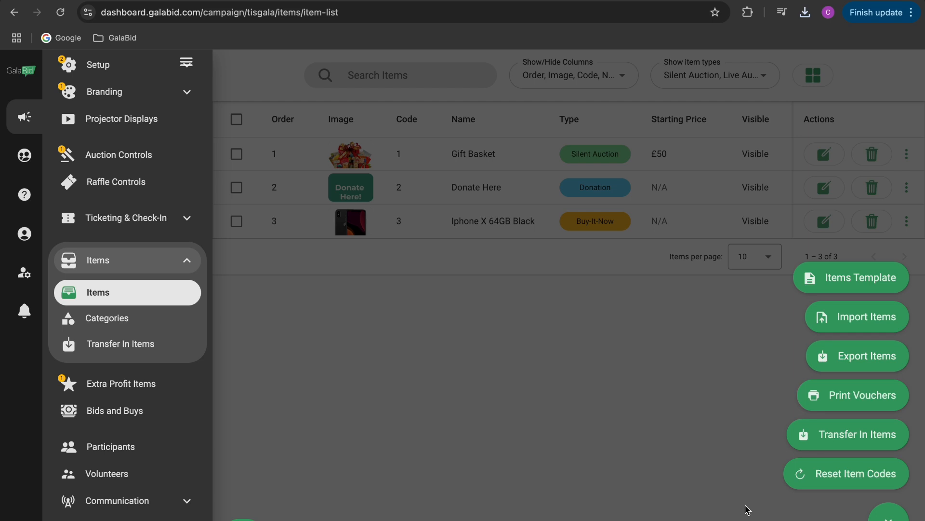
pyautogui.click(843, 322)
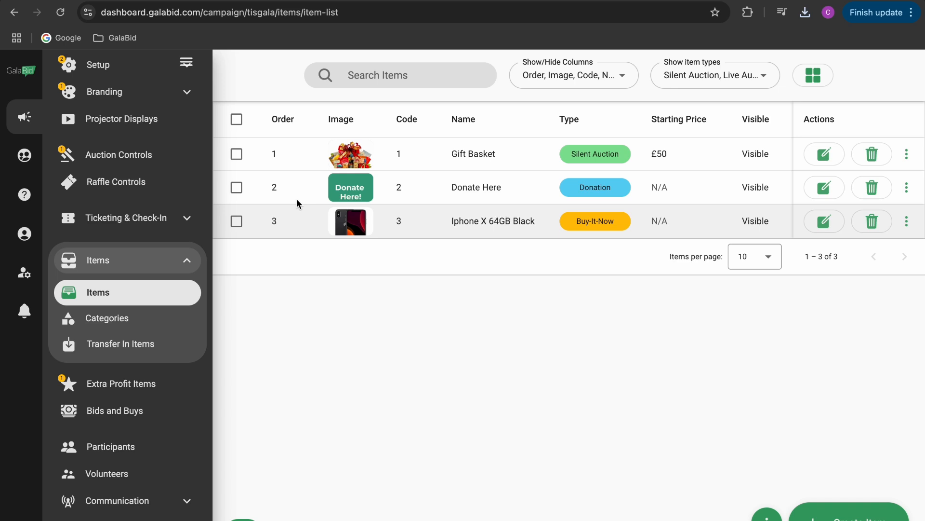
# - Switch back to the item_template spreadsheet and renumber the Code and Order values in rows 2 to 4 as 4, 5 and 6
pyautogui.click(822, 1)
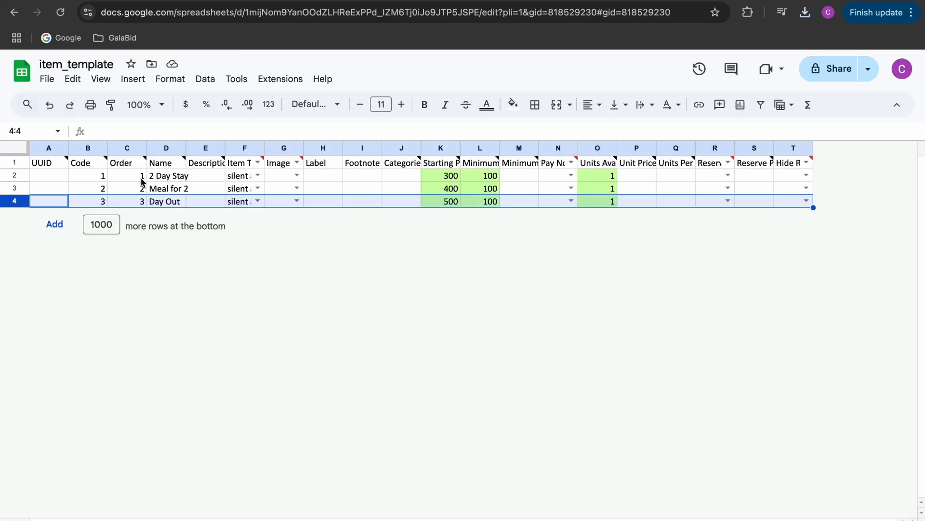
pyautogui.doubleClick(103, 179)
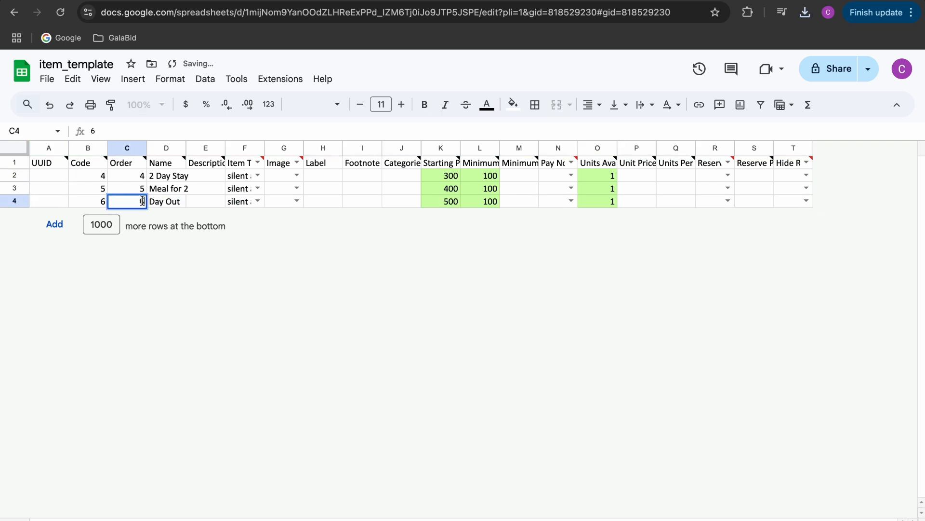
pyautogui.press('Tab')
pyautogui.press('Tab')
pyautogui.press('Tab')
pyautogui.press('Tab')
pyautogui.press('Tab')
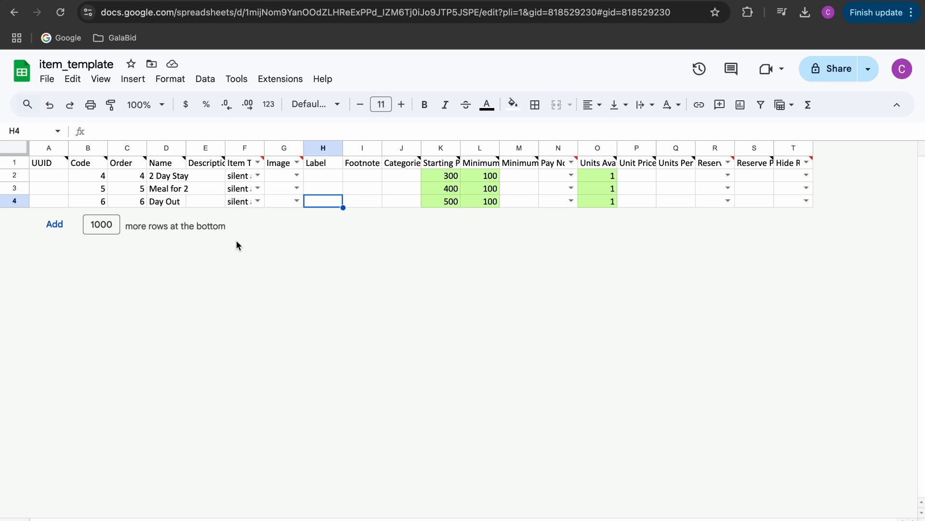
# - Download the renumbered item_template spreadsheet as a Microsoft Excel (.xlsx) file
pyautogui.click(46, 79)
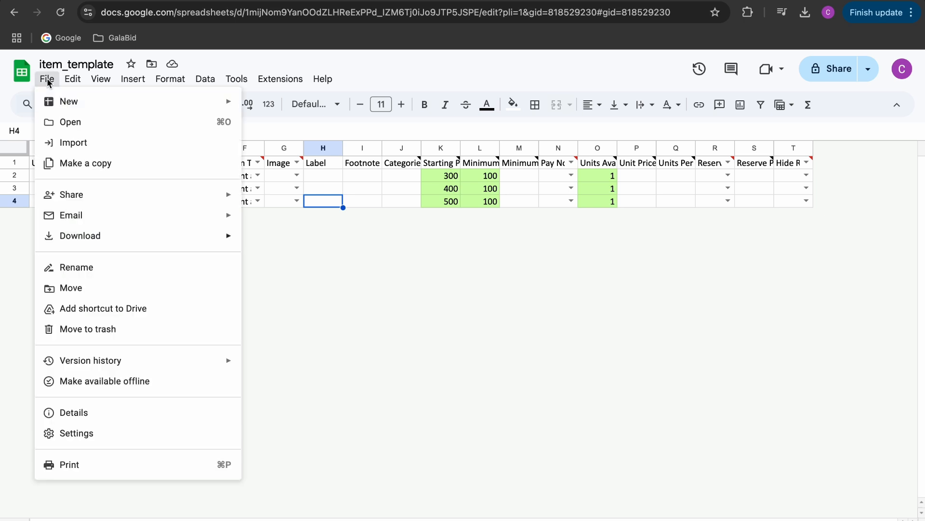
pyautogui.moveTo(108, 239)
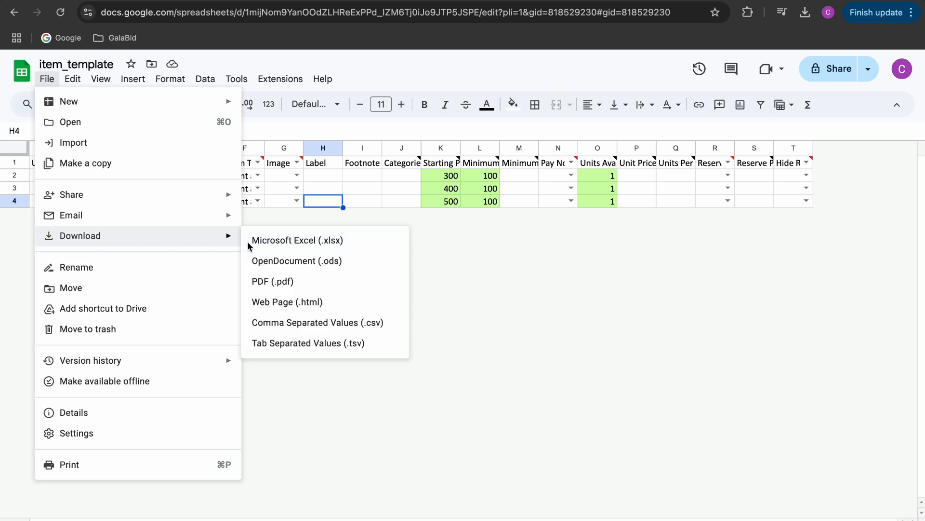
pyautogui.click(258, 242)
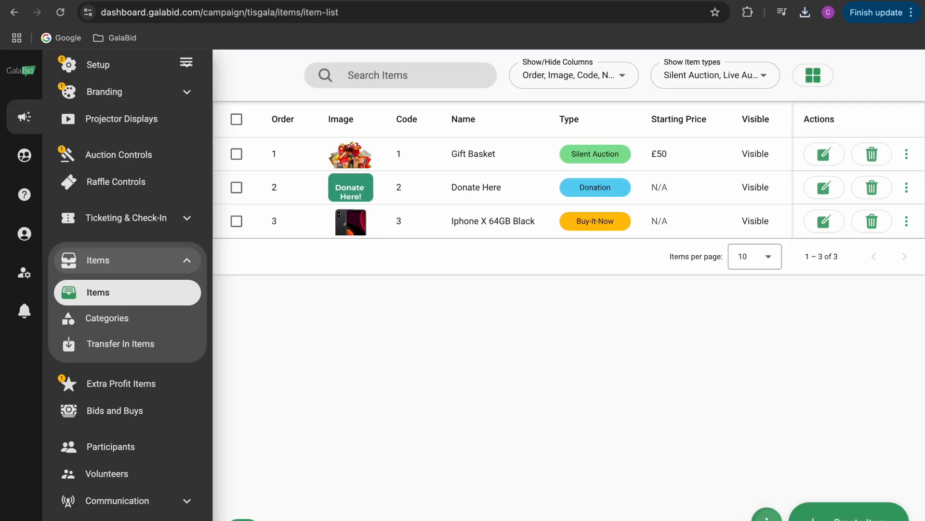
# - Open Import Items in the GalaBid items list and bring up the file selection for the items spreadsheet
pyautogui.click(767, 515)
pyautogui.click(844, 319)
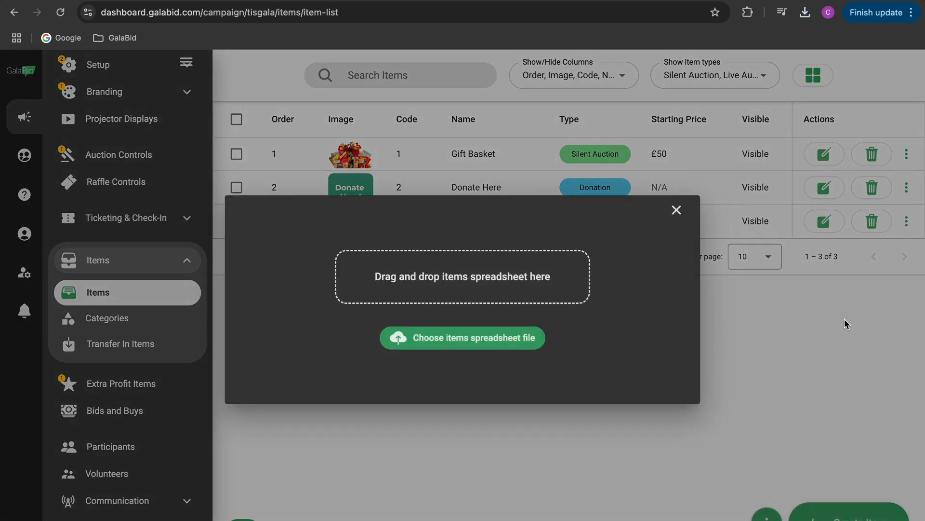
pyautogui.click(487, 346)
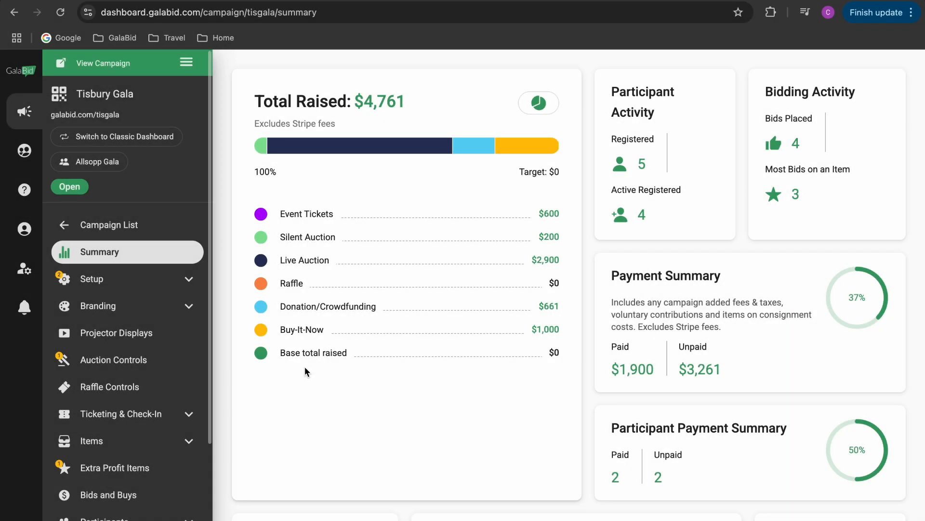
# - Select all five items in the Tisbury Gala items list and open them for bulk update
pyautogui.click(129, 440)
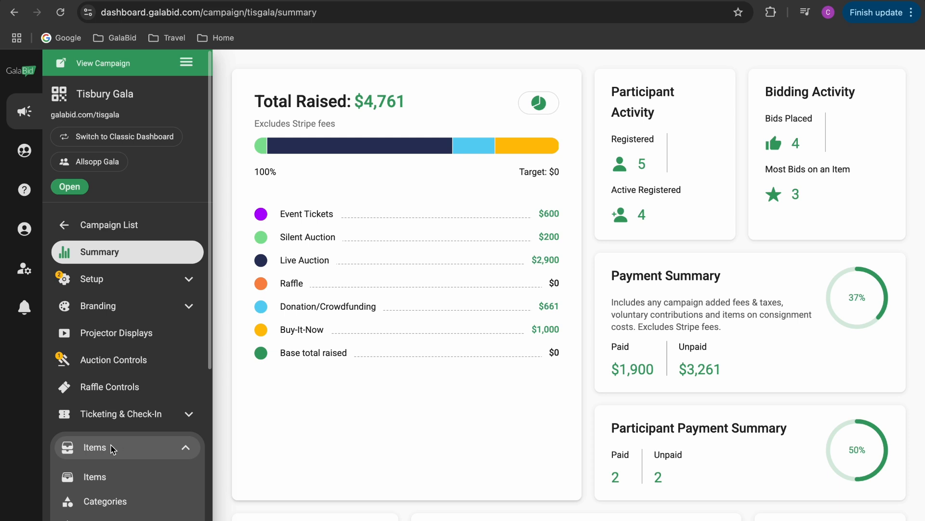
pyautogui.click(120, 478)
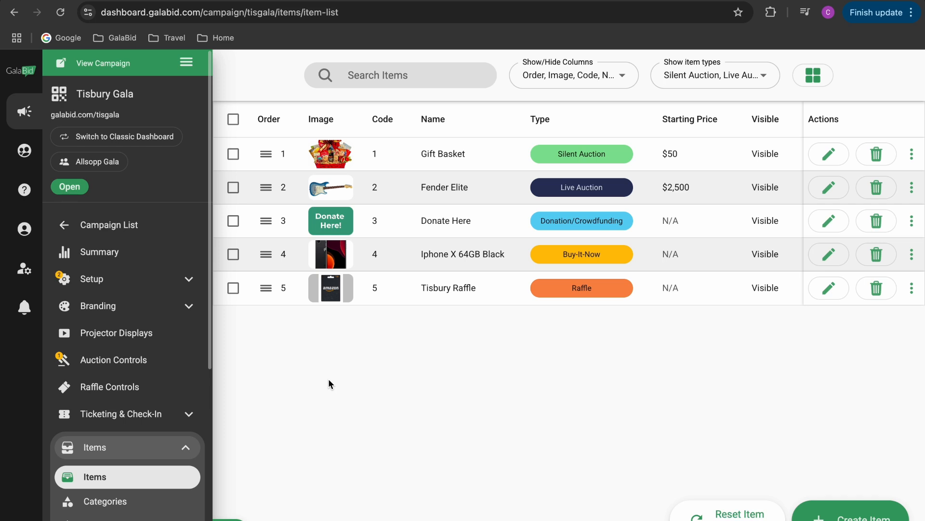
pyautogui.click(233, 153)
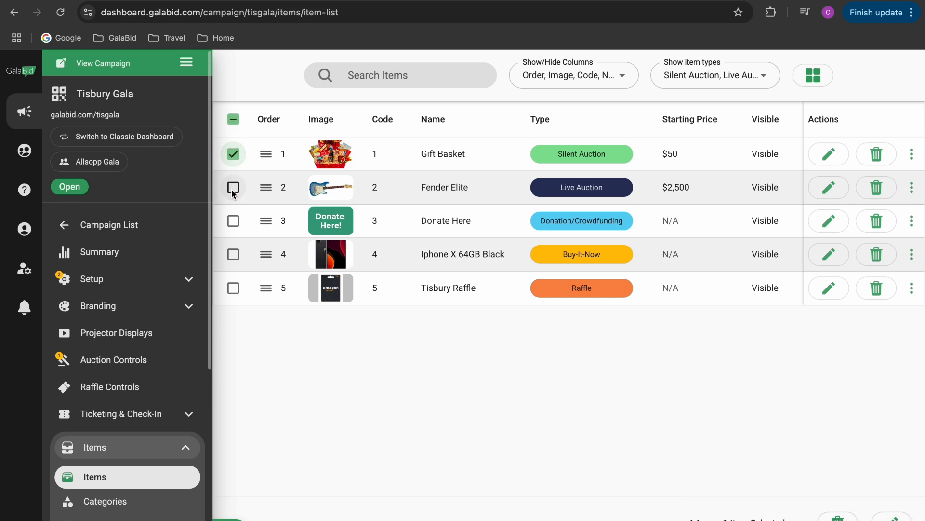
pyautogui.click(233, 188)
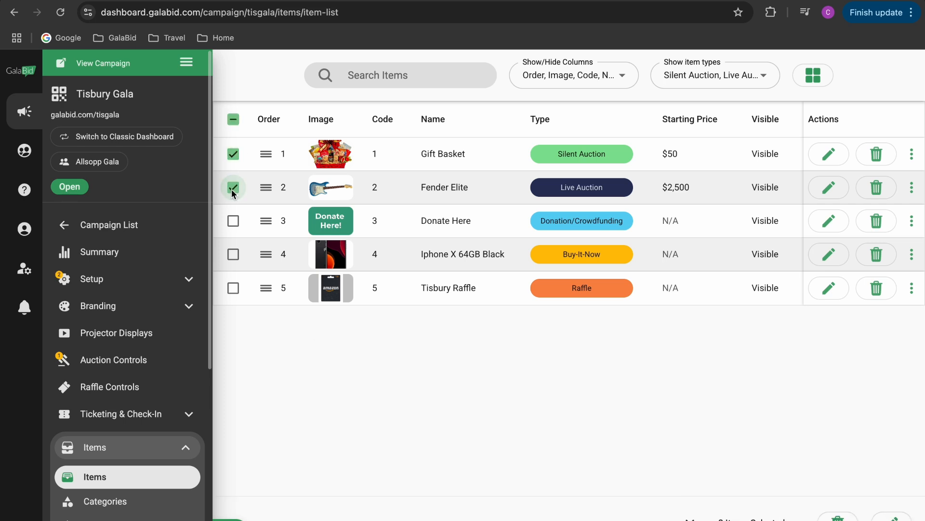
pyautogui.click(234, 122)
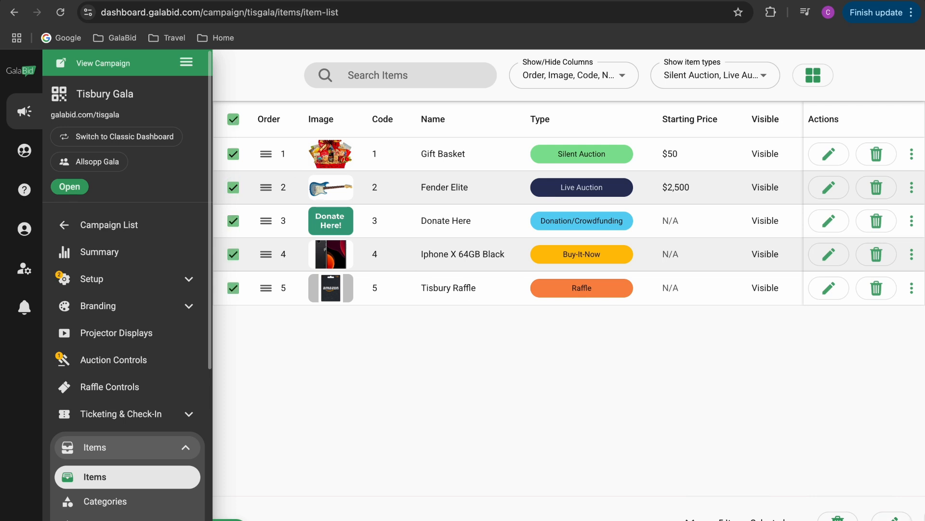
pyautogui.click(892, 518)
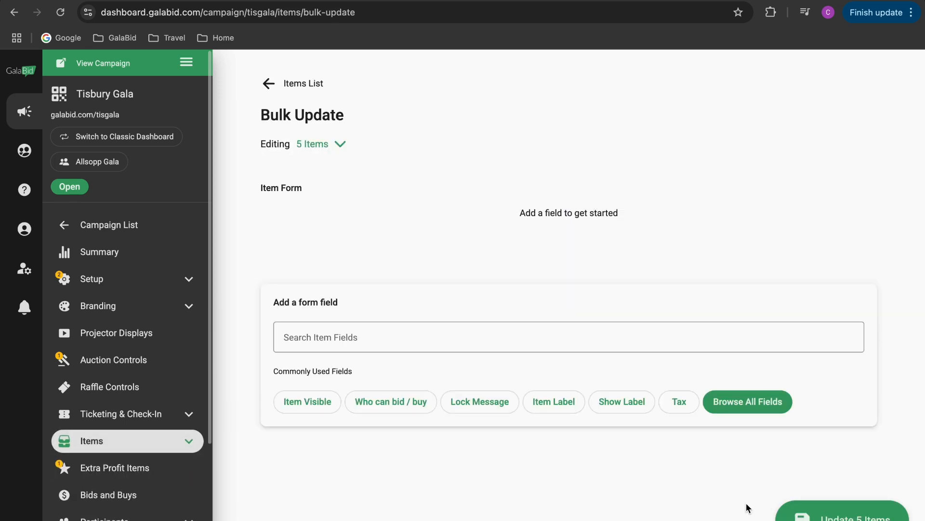
# - Expand the list of items being edited, review the available General and Auction fields, and add Item Visible to the bulk update form
pyautogui.click(338, 143)
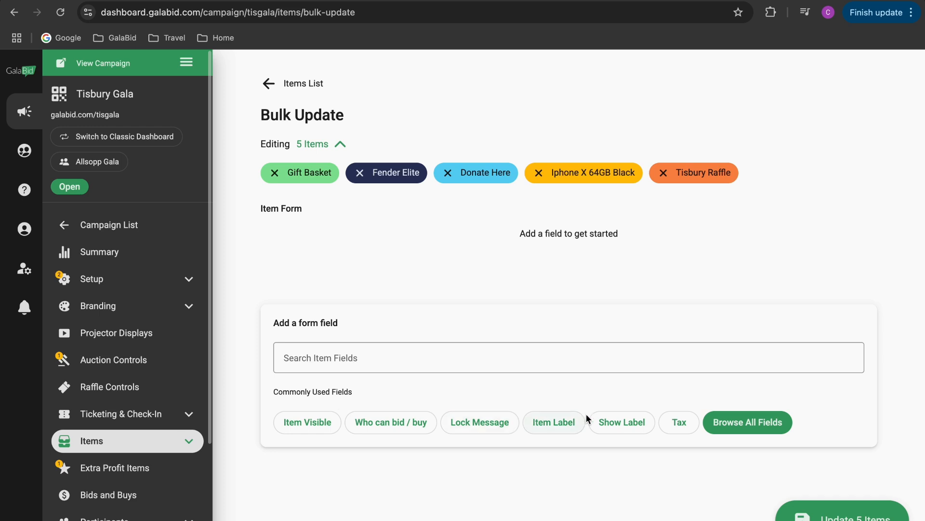
pyautogui.click(755, 413)
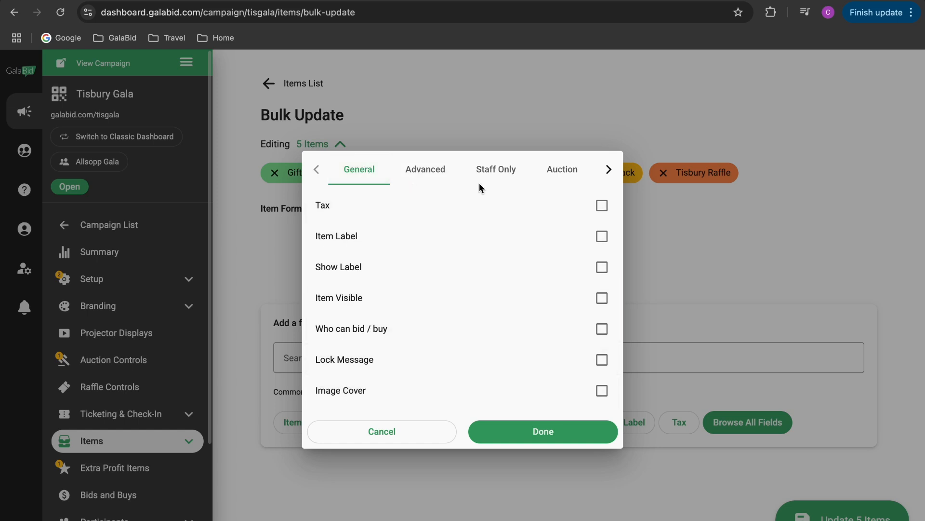
pyautogui.click(571, 170)
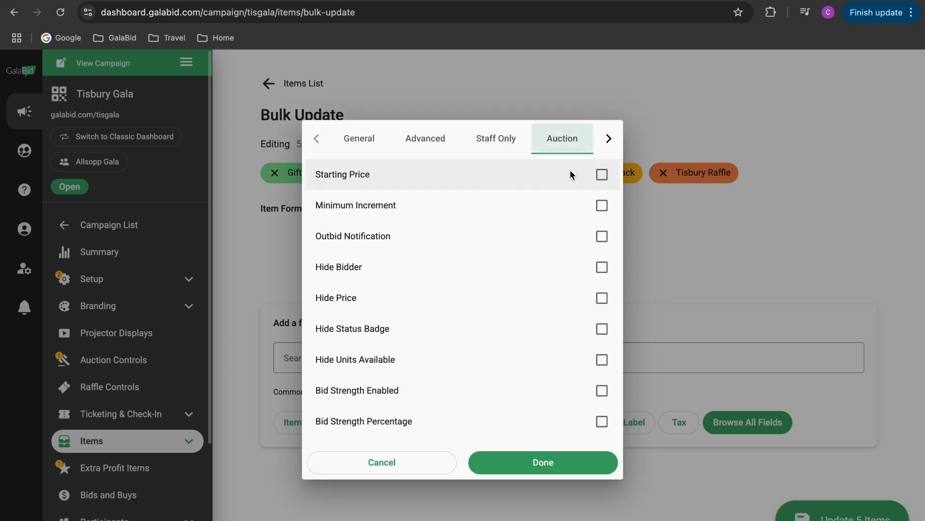
pyautogui.click(609, 140)
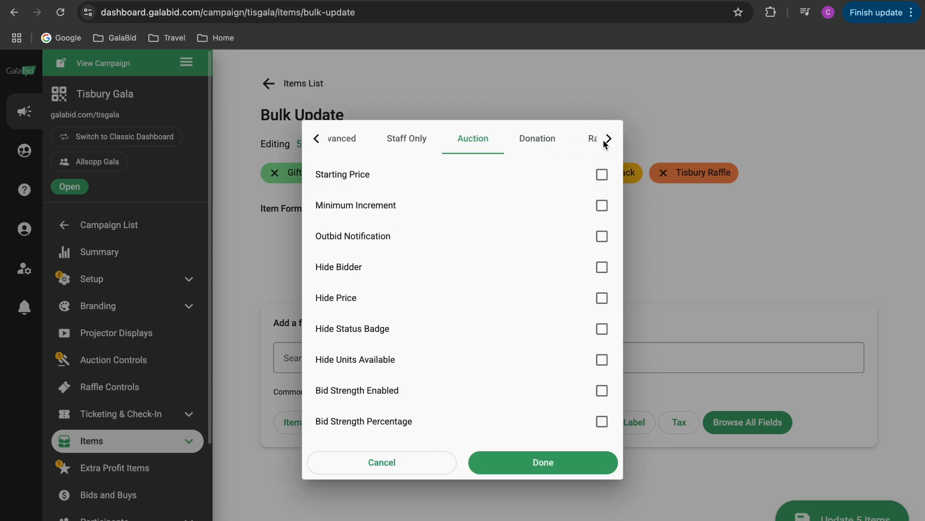
pyautogui.click(317, 140)
pyautogui.click(345, 140)
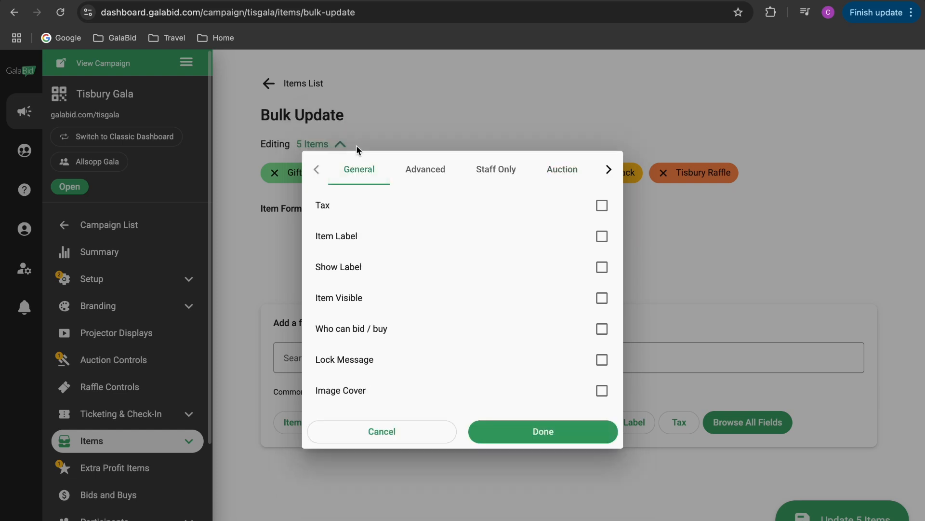
pyautogui.click(386, 296)
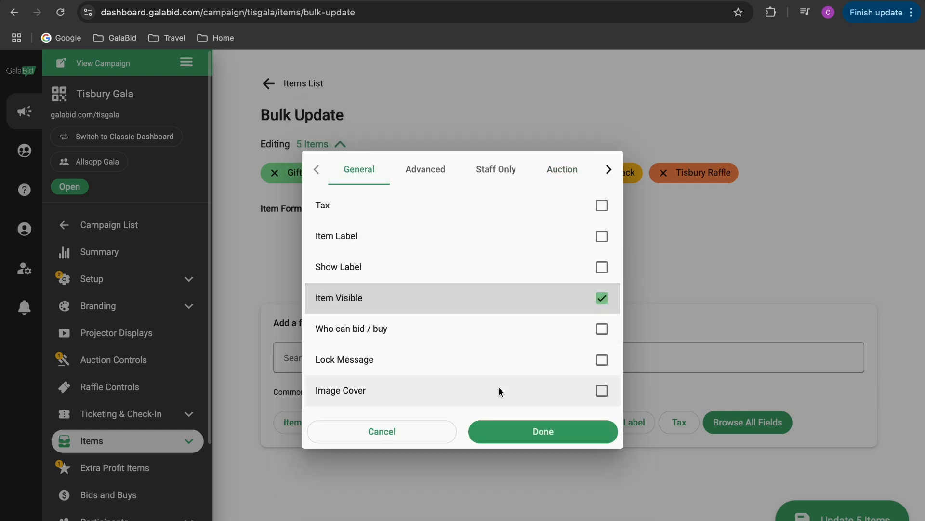
pyautogui.click(511, 432)
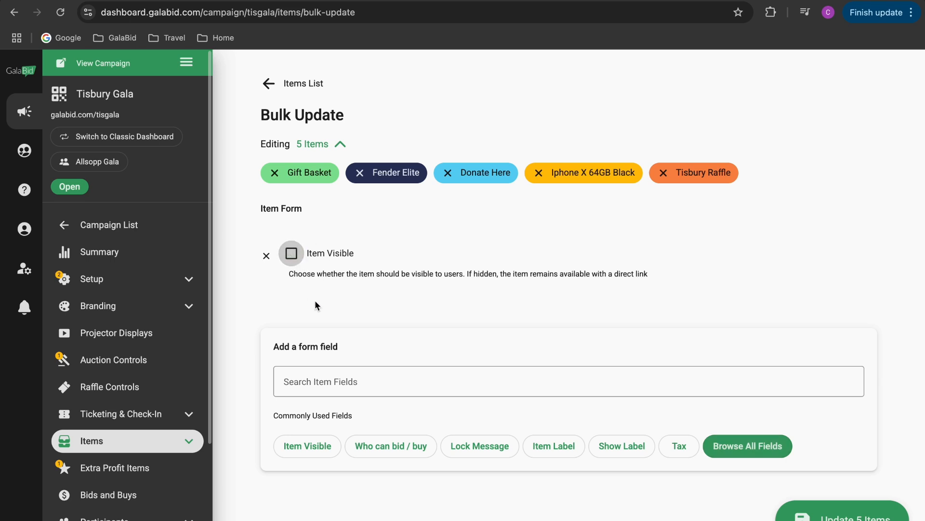
# - Add the Auction field Hide Bidder to the bulk update form and remove it again
pyautogui.click(751, 447)
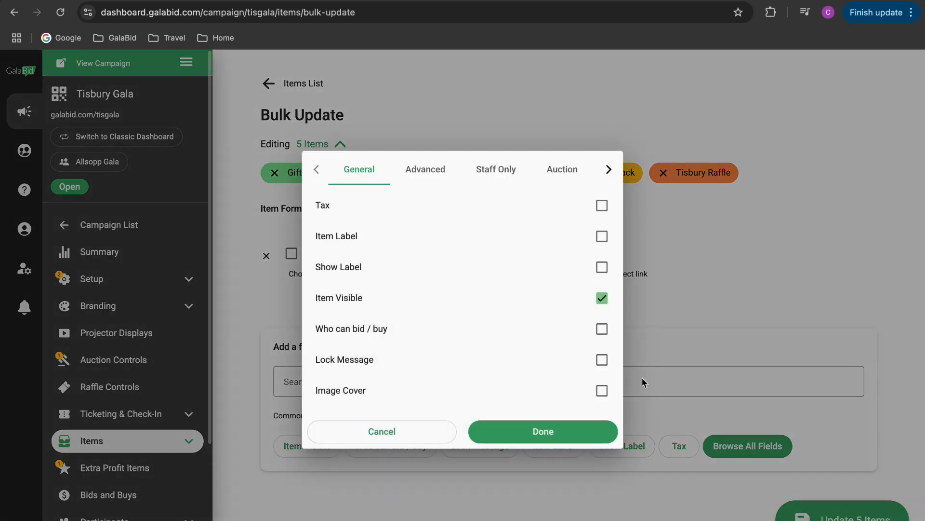
pyautogui.click(563, 170)
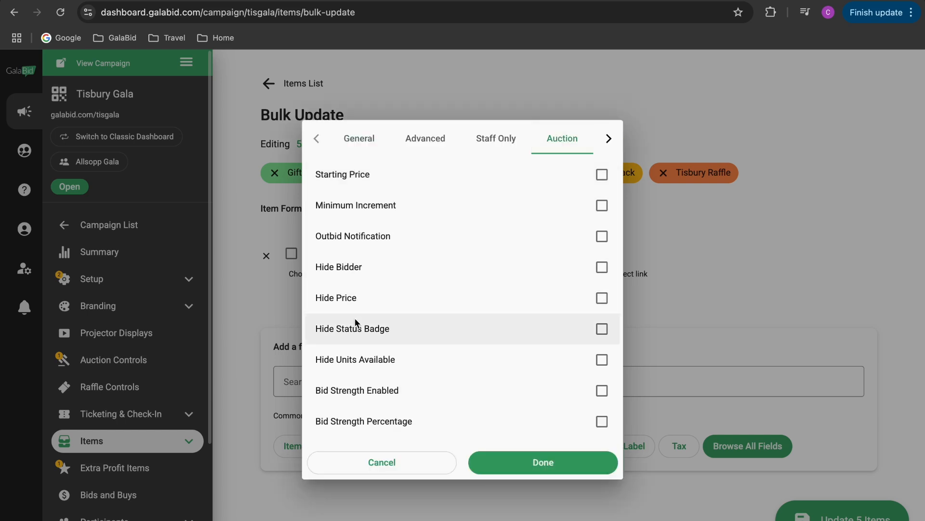
pyautogui.click(600, 267)
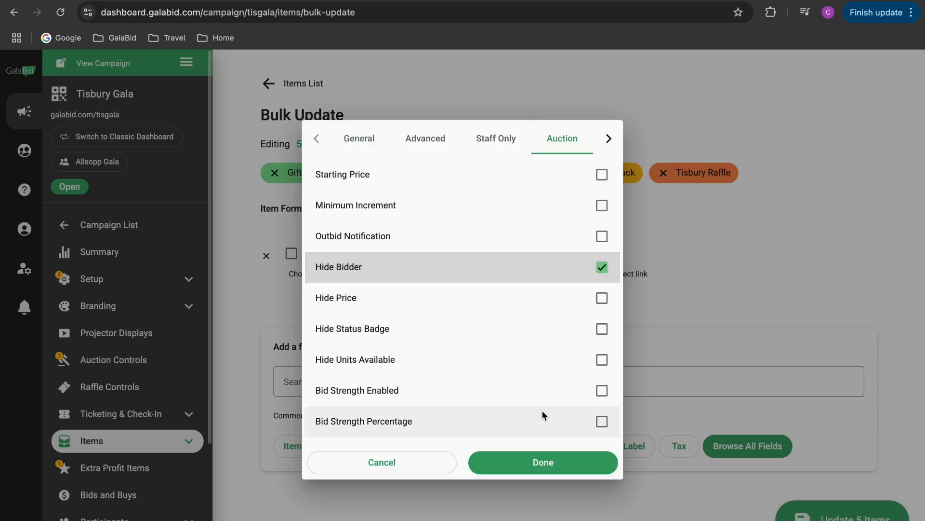
pyautogui.click(542, 461)
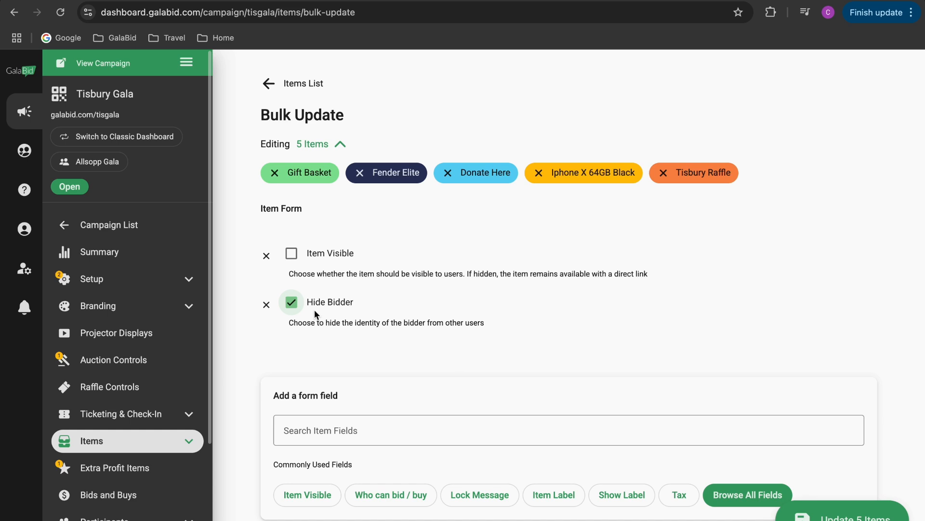
pyautogui.click(267, 304)
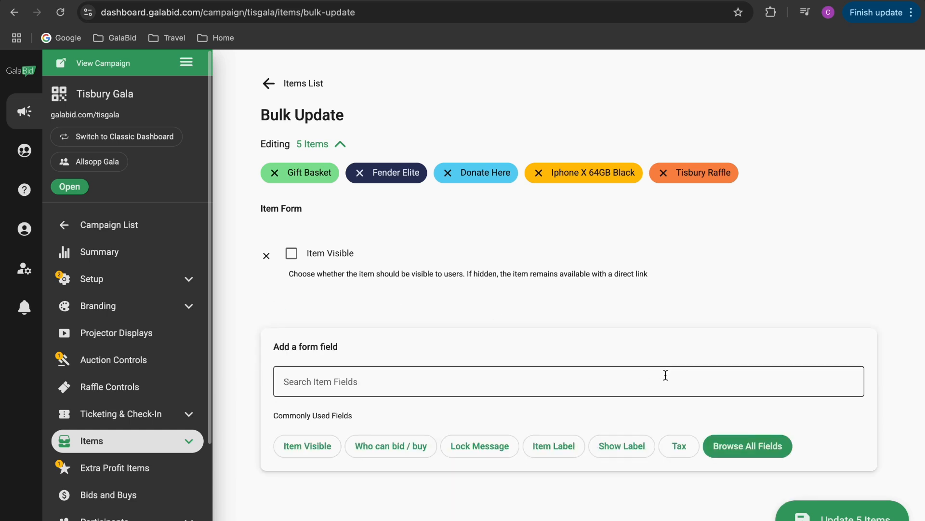
# - Apply the bulk update to the five selected items with Item Visible left unticked, confirming the update
pyautogui.click(877, 510)
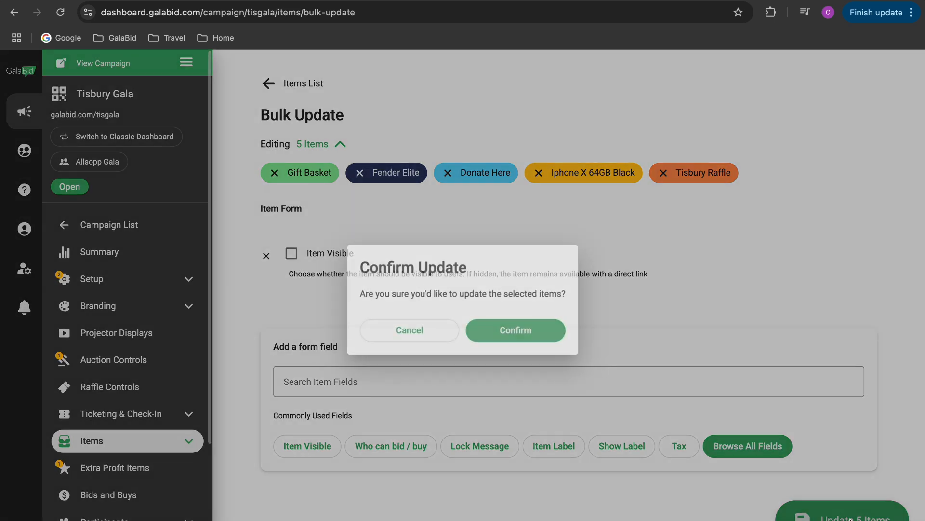
pyautogui.click(524, 331)
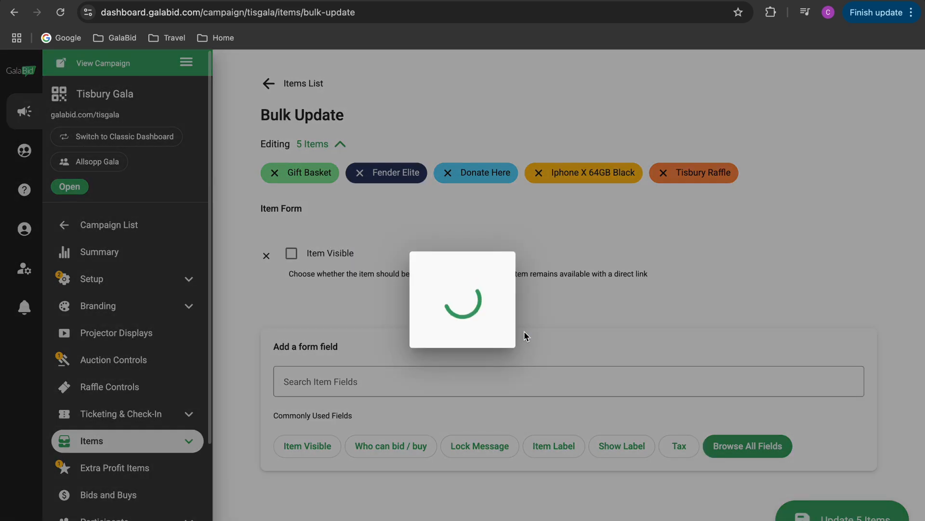